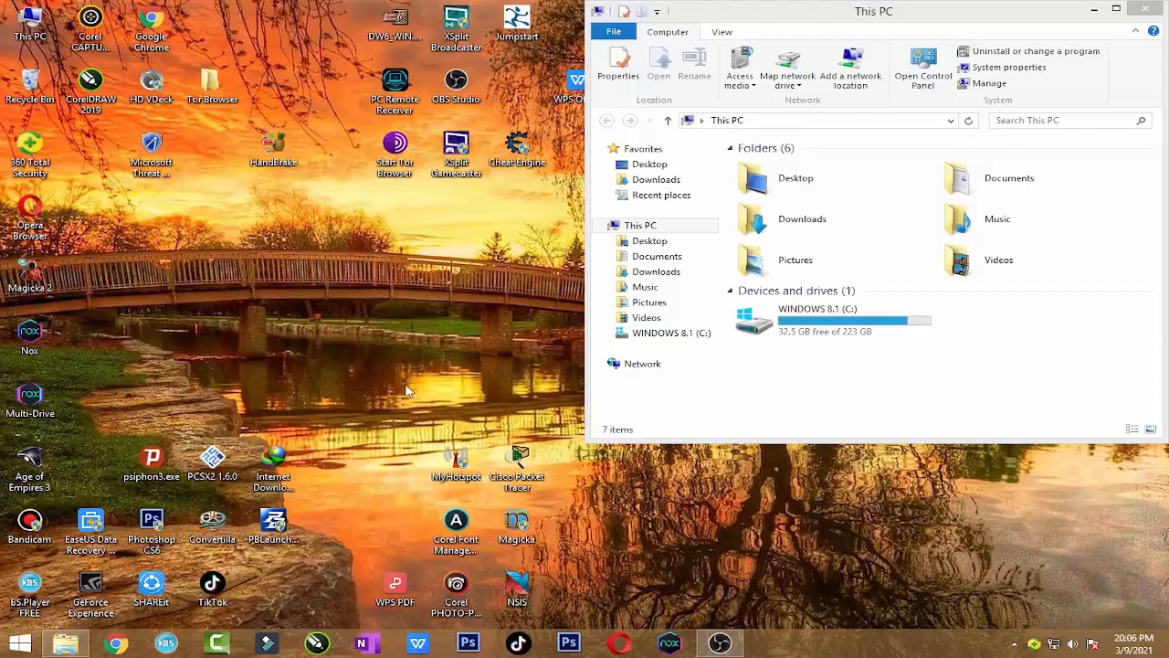
- Open YouTube in Google Chrome on the computer
click(119, 643)
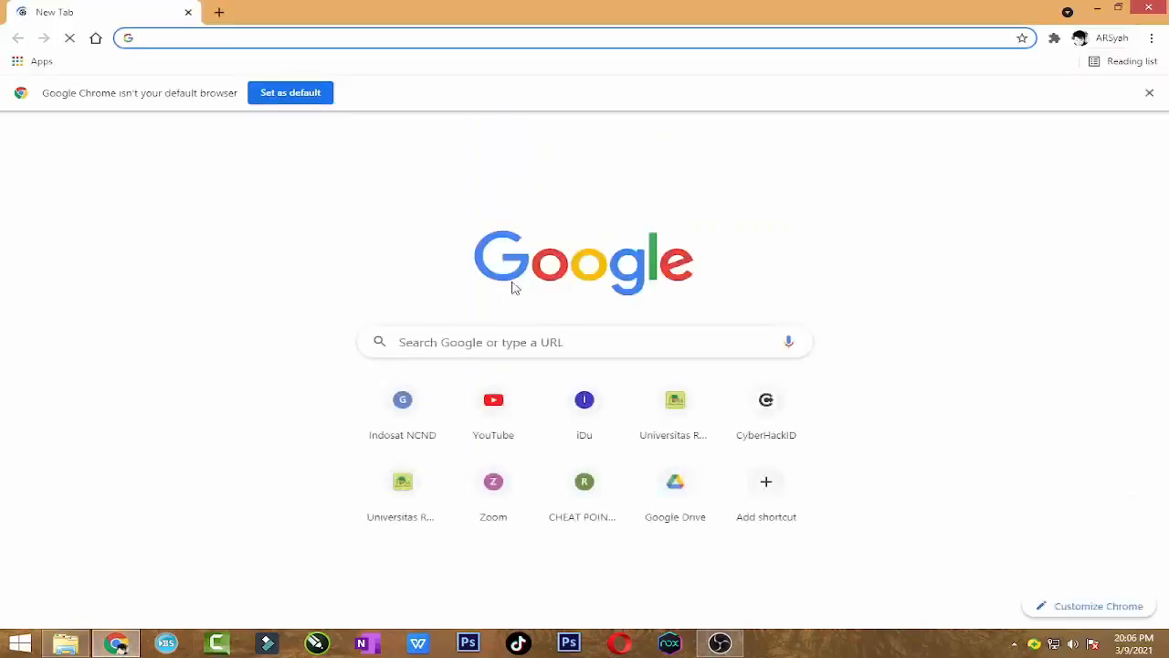
click(513, 403)
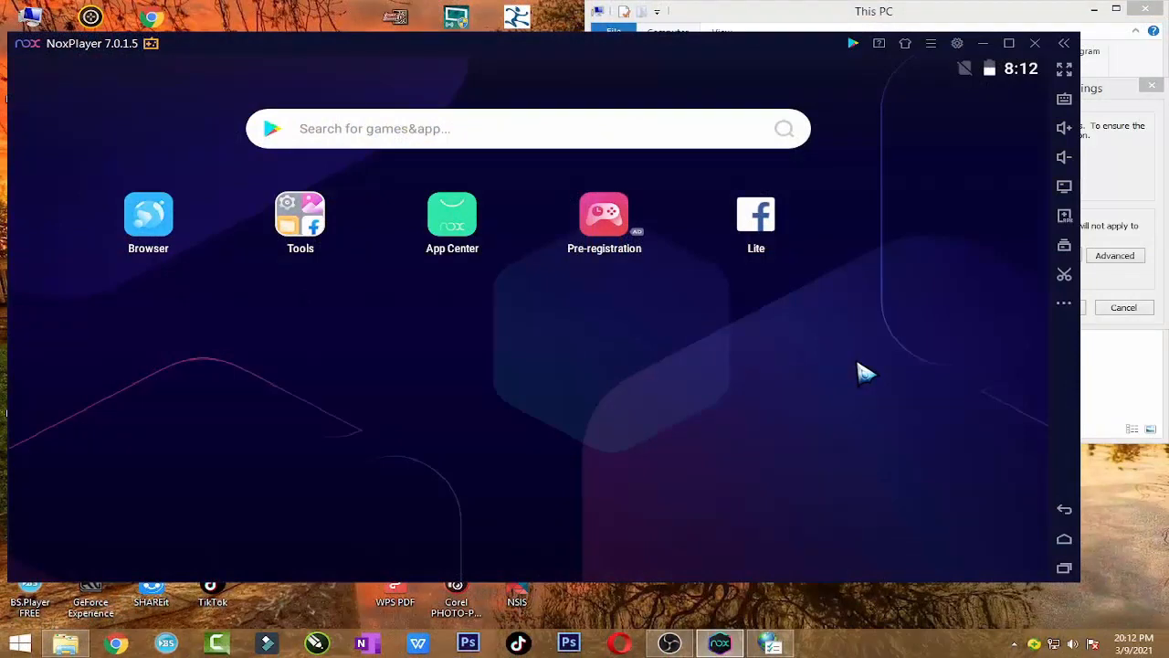
- Enable network bridge mode in NoxPlayer's system settings, save, restart the emulator and decline controller mapping
click(958, 44)
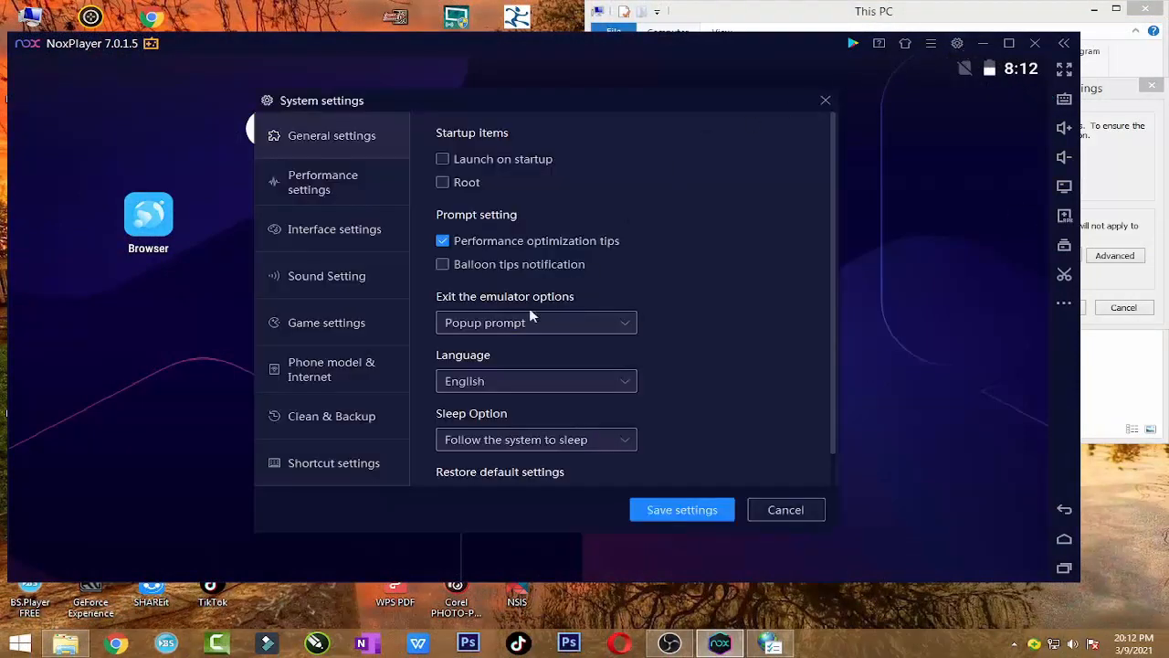
click(370, 384)
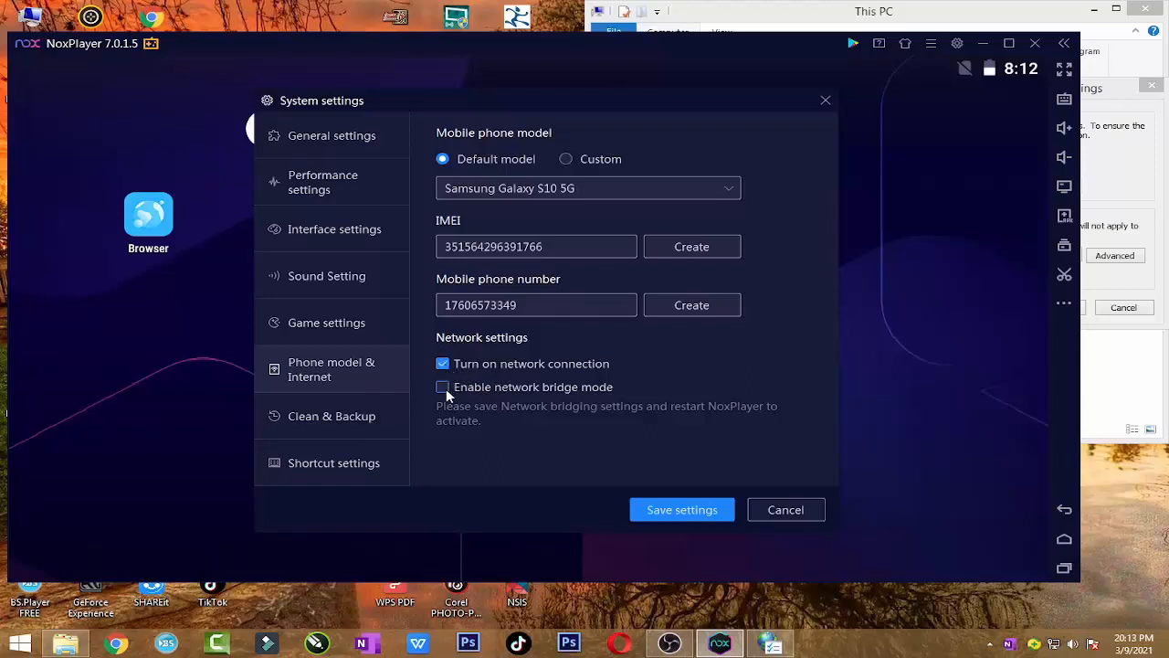
click(446, 388)
scroll(446, 388, down, 1)
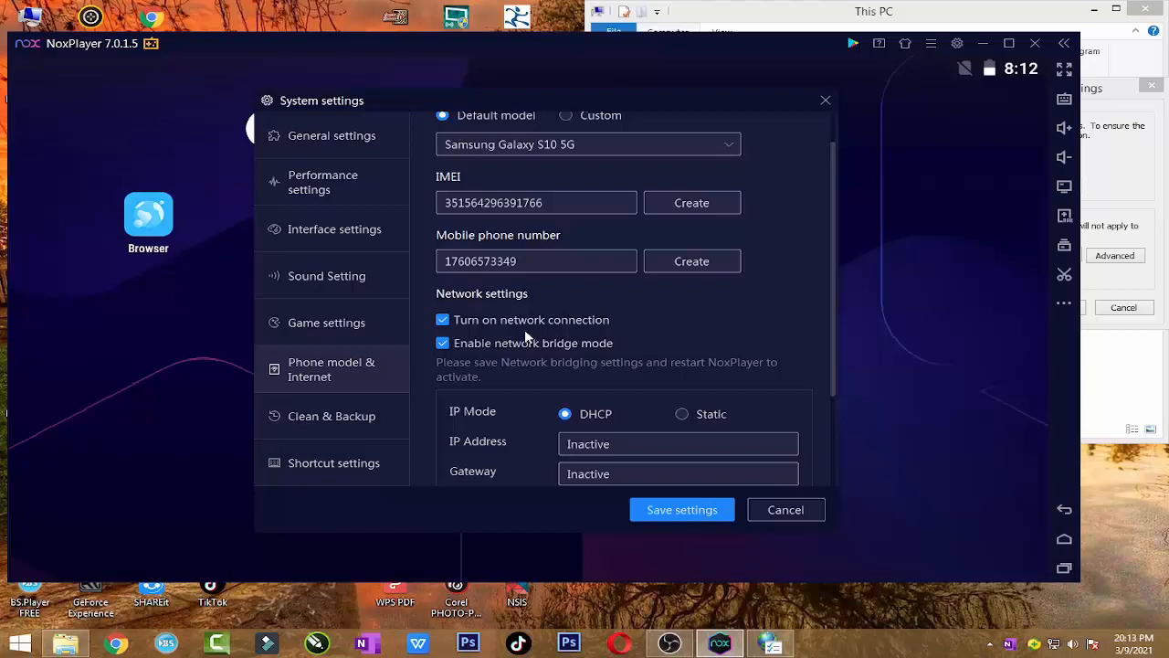
scroll(525, 336, down, 3)
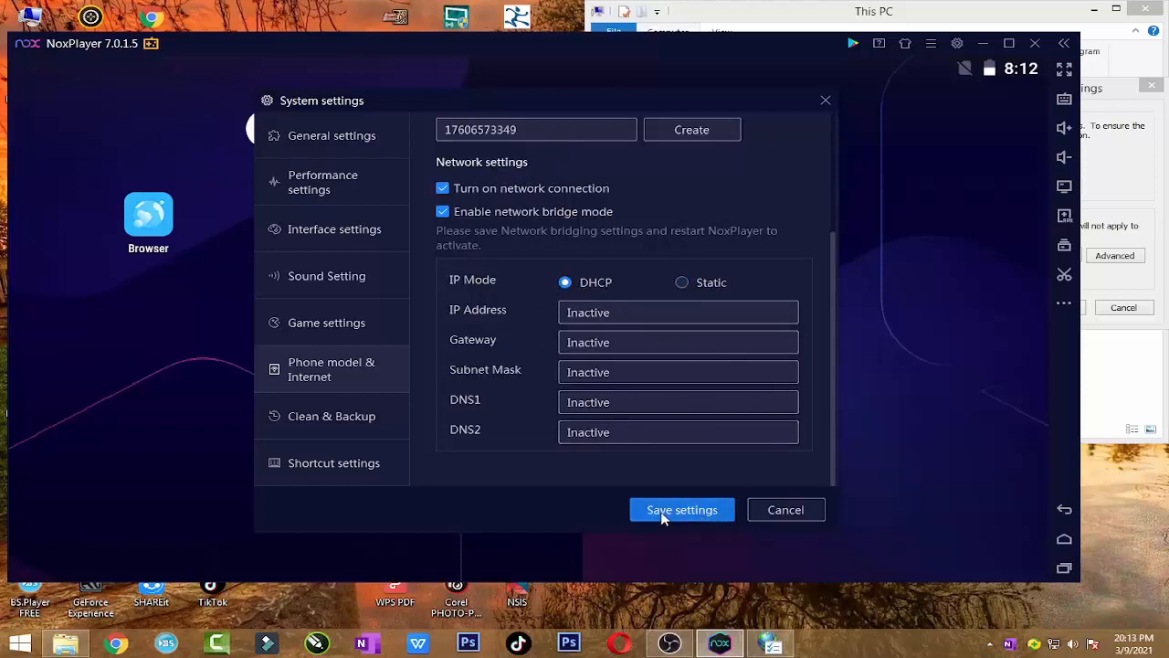
click(693, 518)
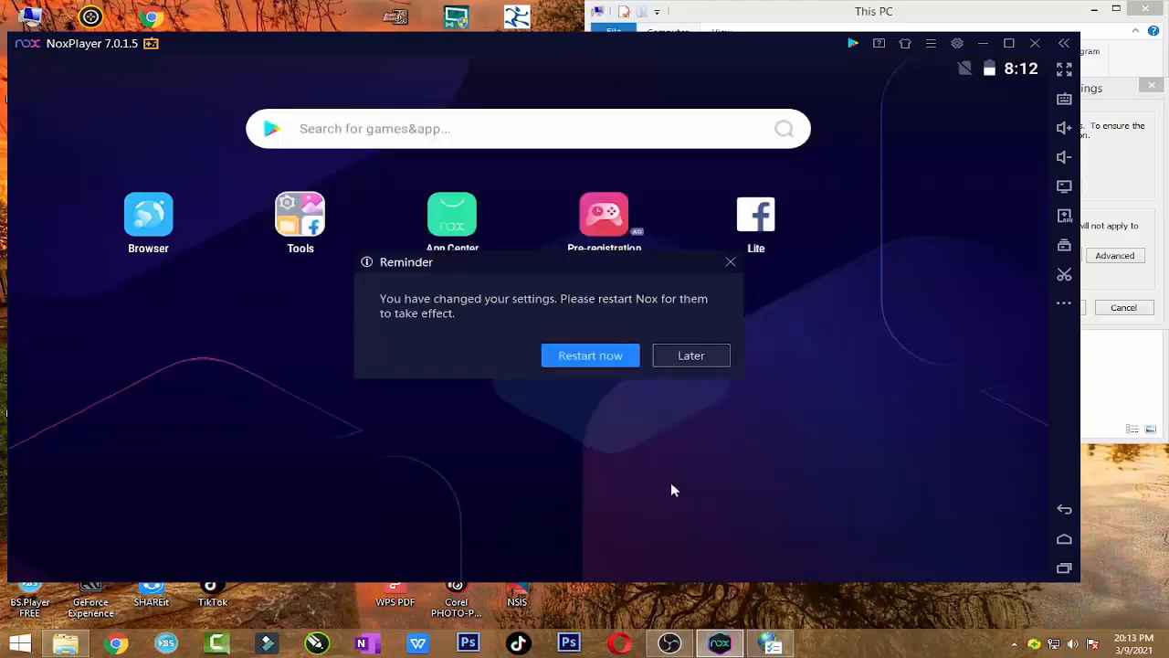
click(608, 357)
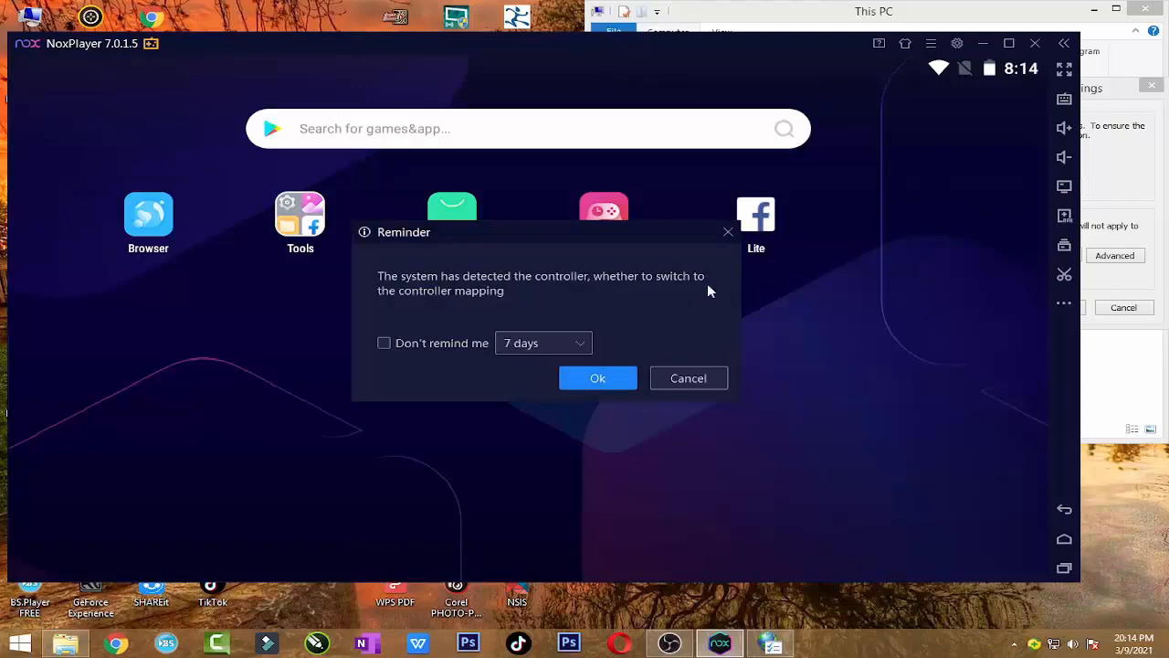
click(708, 378)
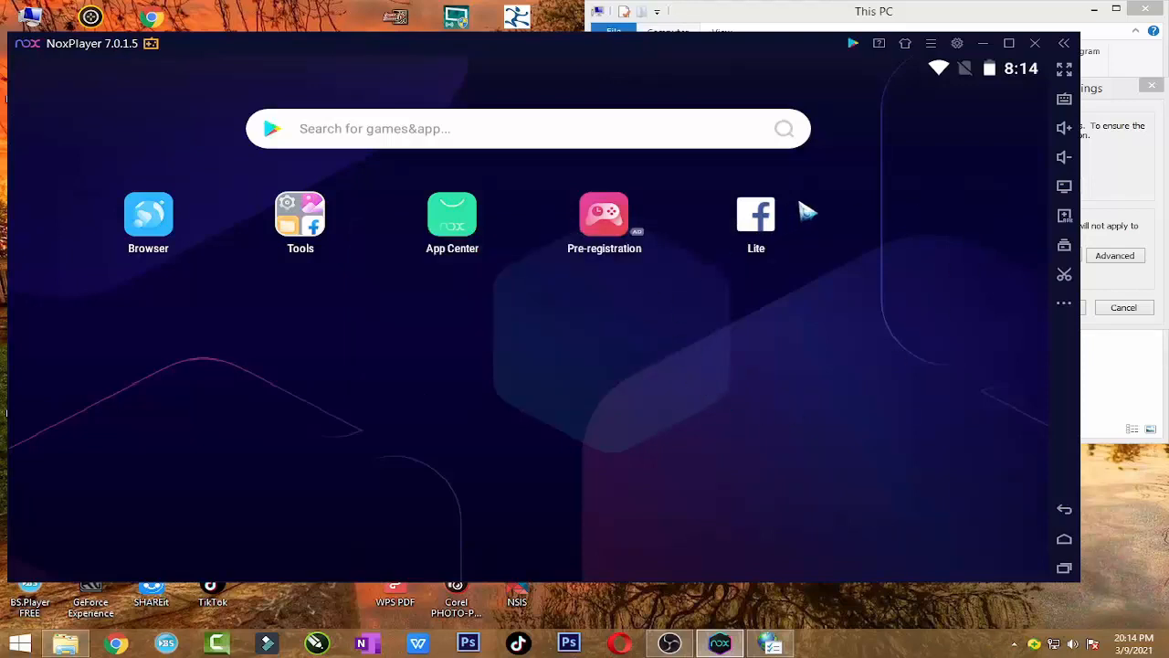
- Check the IP mode, IP address, gateway, subnet mask and DNS entries of the network bridge in the system settings
click(956, 42)
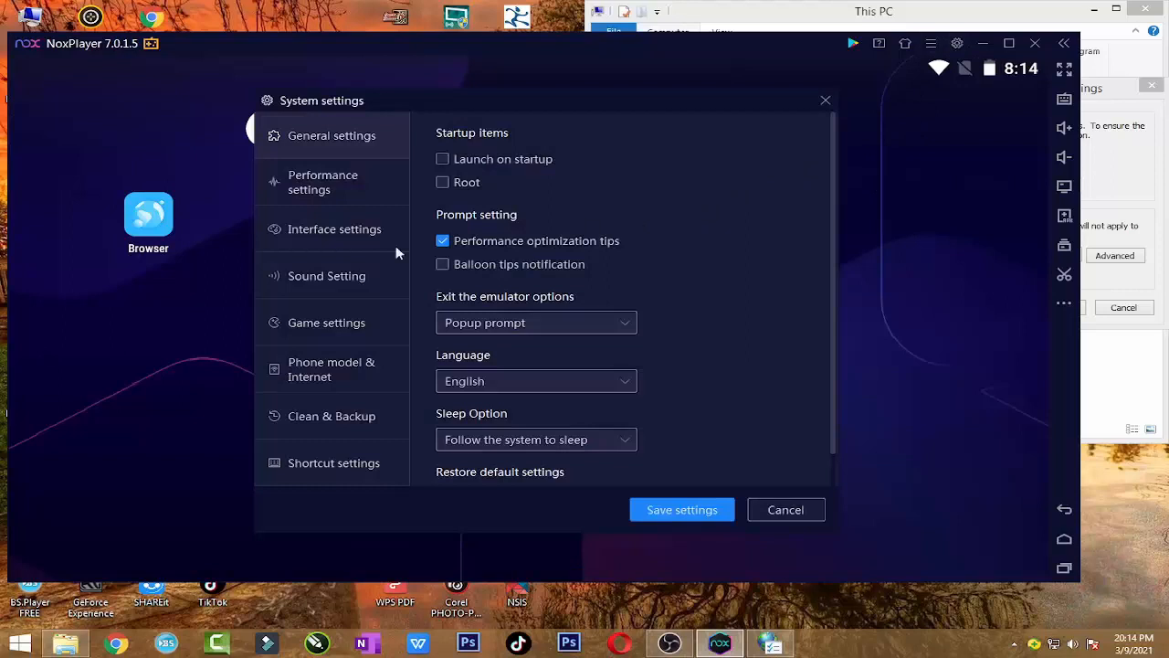
click(312, 365)
scroll(571, 344, down, 1)
scroll(574, 344, down, 1)
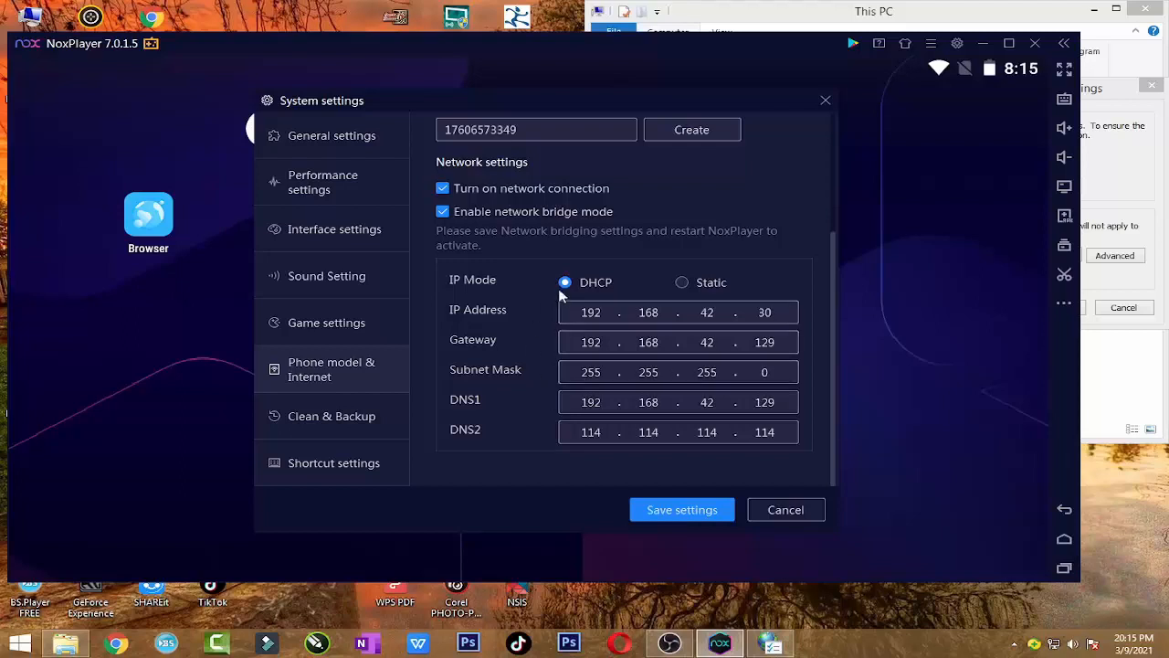
scroll(609, 317, up, 2)
scroll(609, 317, down, 2)
click(678, 511)
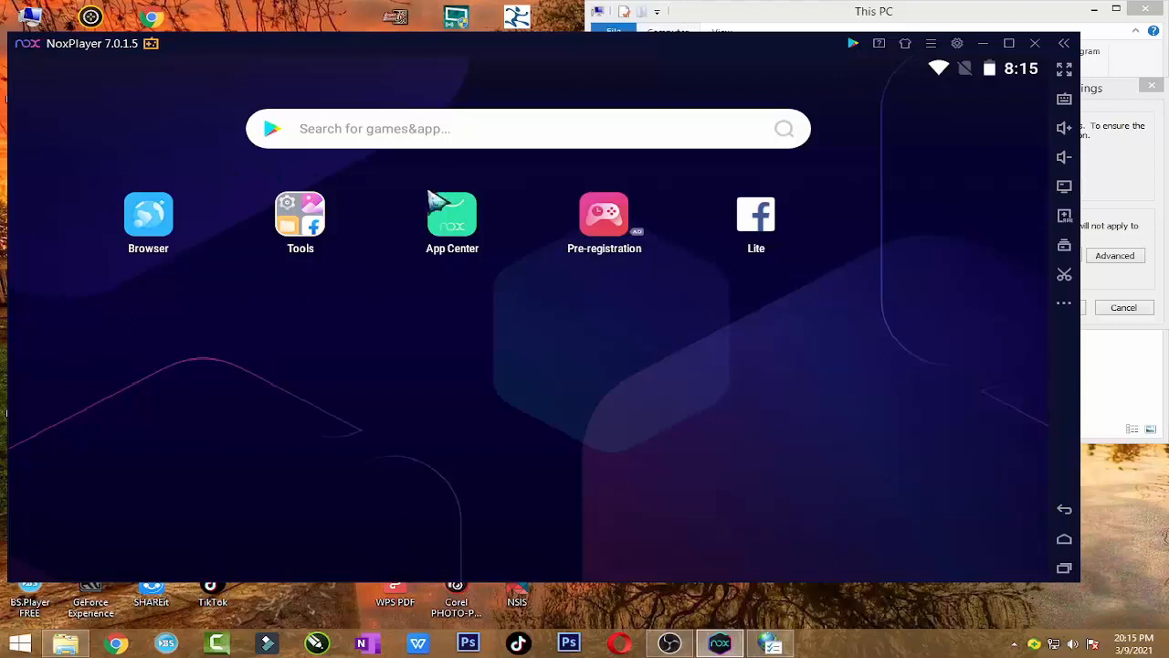
- Replace the previous query in the emulator's browser with a Google search for YouTube
click(157, 228)
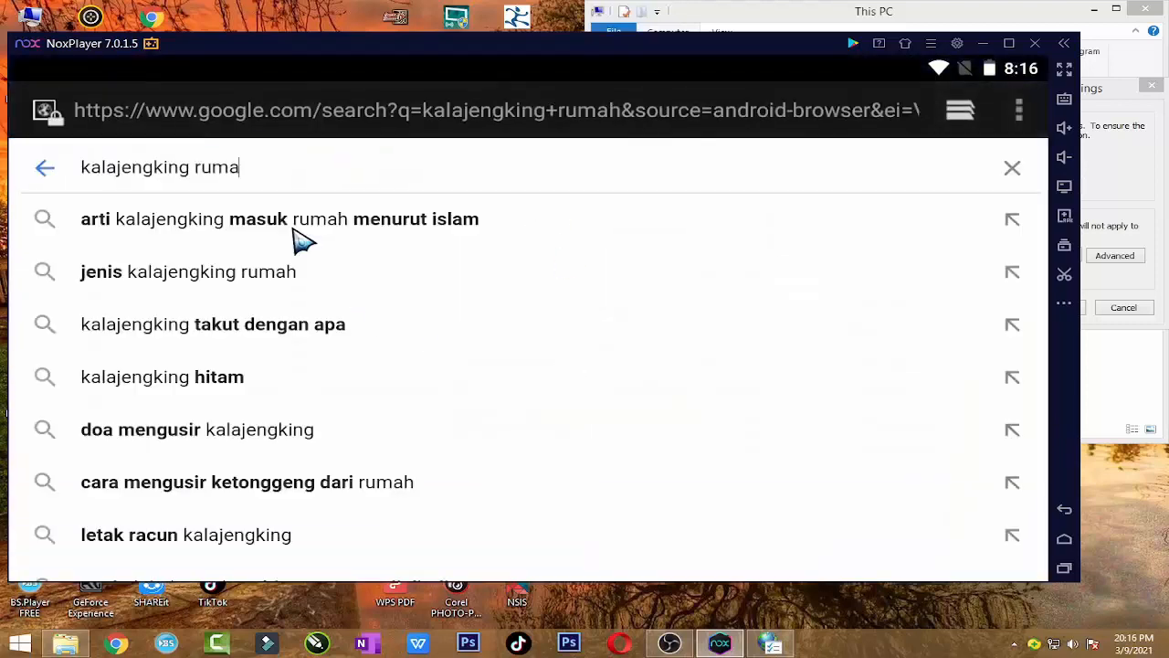
key(BackSpace)
key(BackSpace)
key(BackSpace)
key(BackSpace)
key(BackSpace)
key(BackSpace)
key(BackSpace)
key(BackSpace)
key(BackSpace)
key(BackSpace)
key(BackSpace)
key(BackSpace)
key(BackSpace)
key(BackSpace)
key(BackSpace)
key(BackSpace)
key(BackSpace)
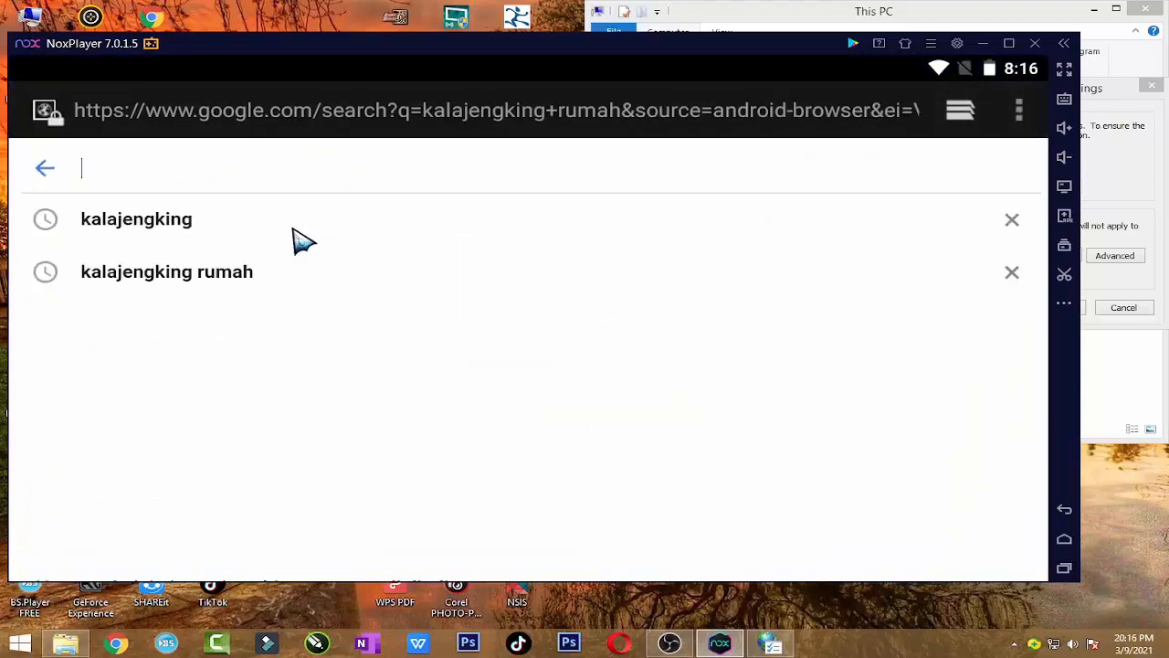
text(yo)
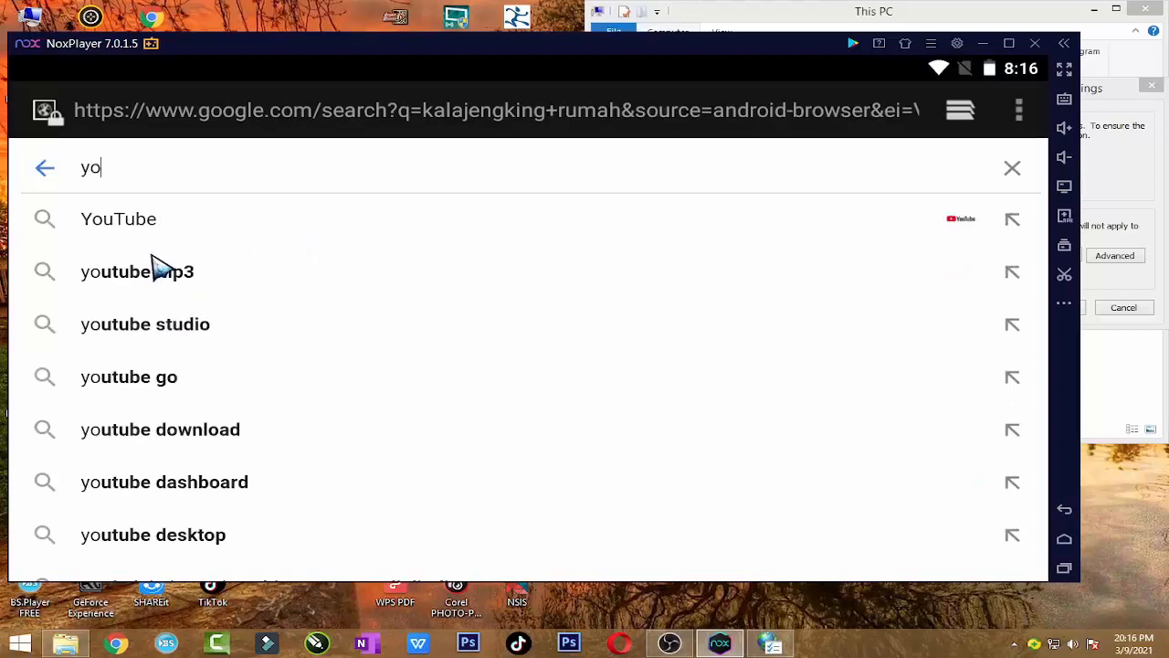
click(144, 241)
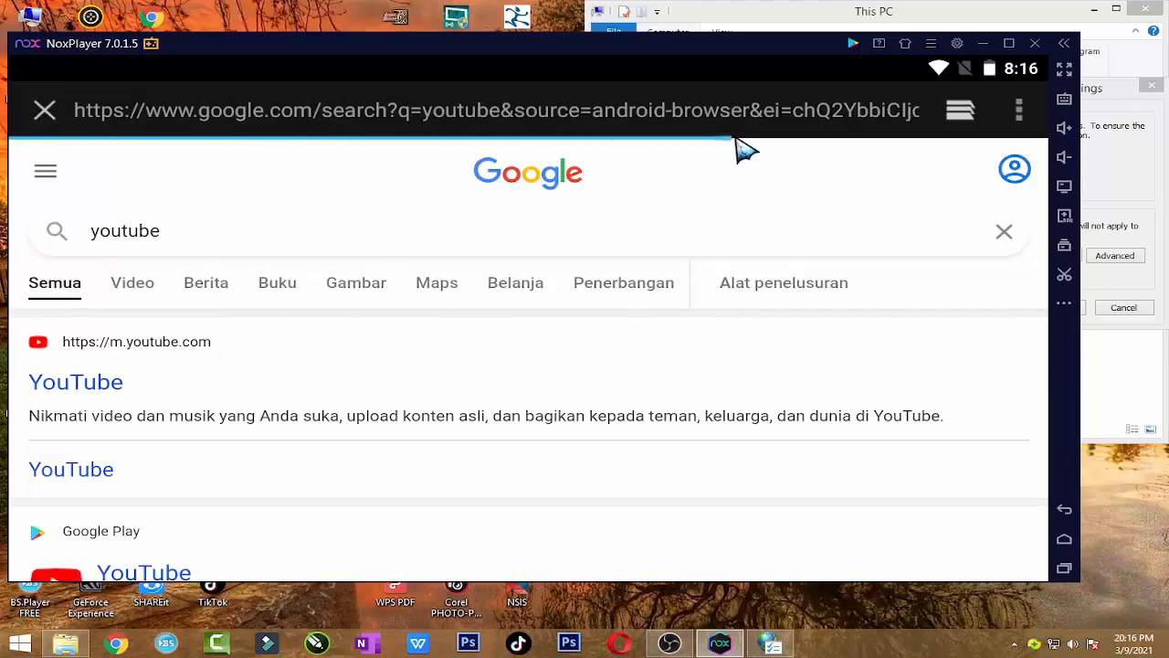
- Try to open the YouTube mobile site from the search results
scroll(413, 321, down, 1)
scroll(413, 322, up, 1)
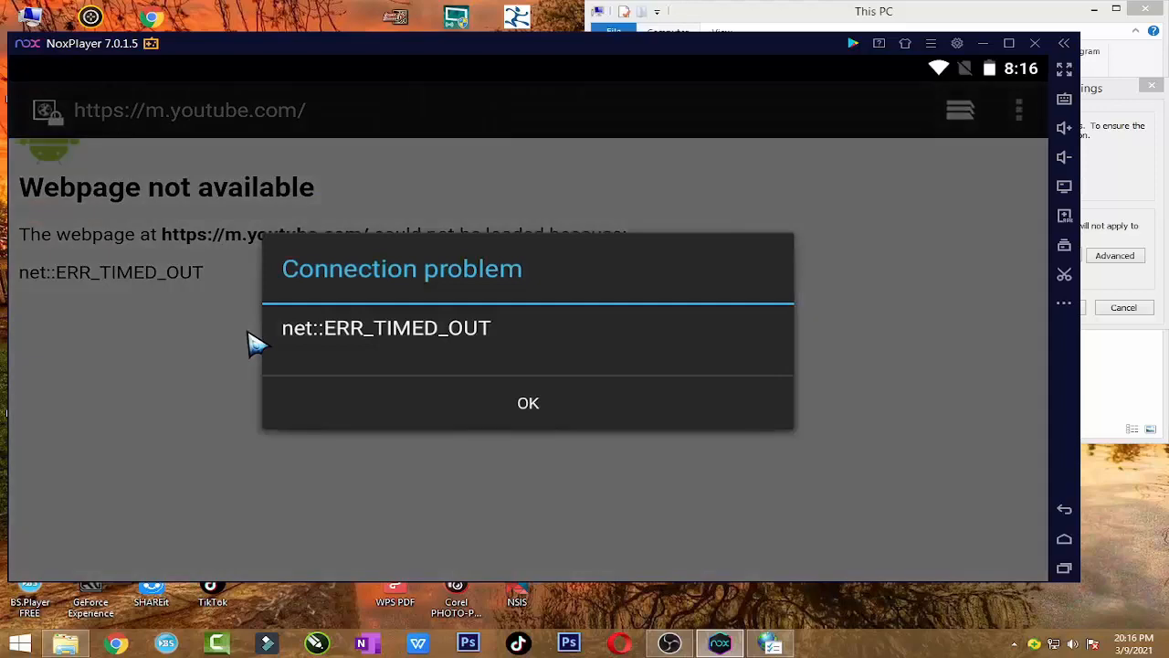
click(503, 410)
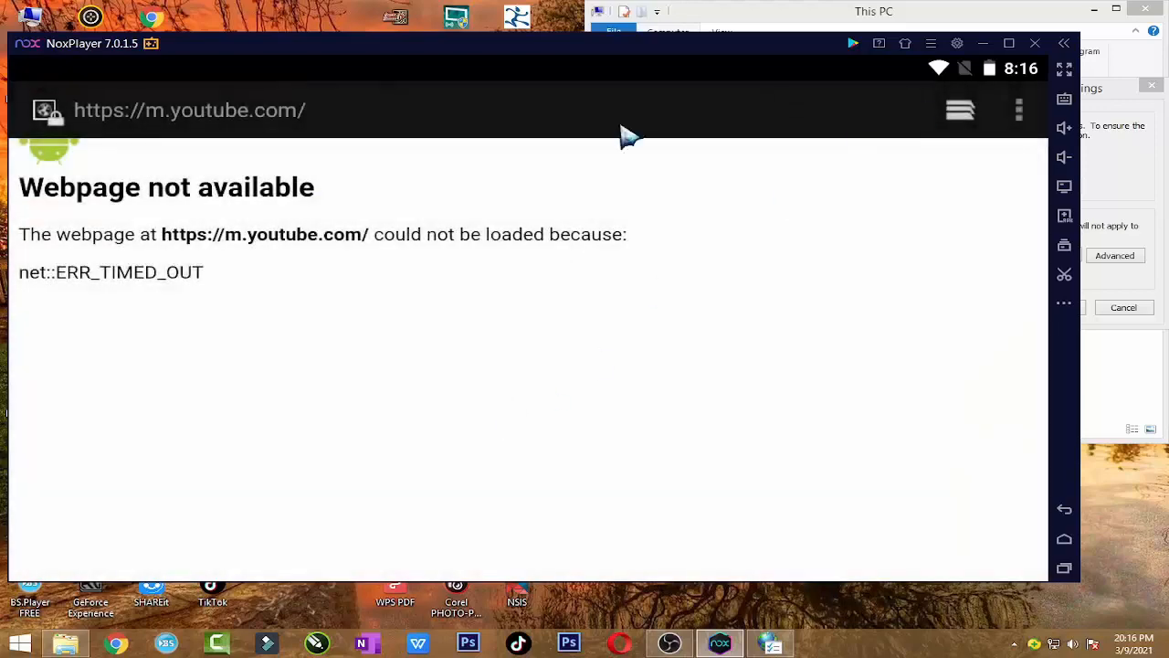
- Search the web for "sertifikat vaksin" and browse the results page
click(297, 133)
text(se)
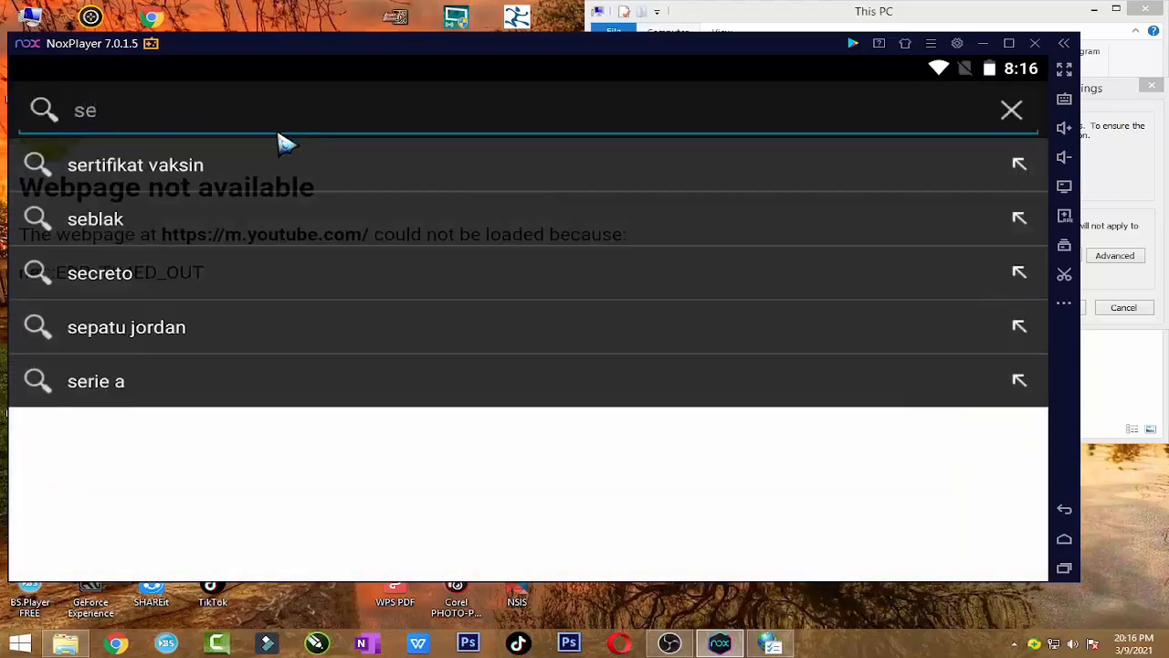
click(241, 165)
scroll(324, 378, down, 5)
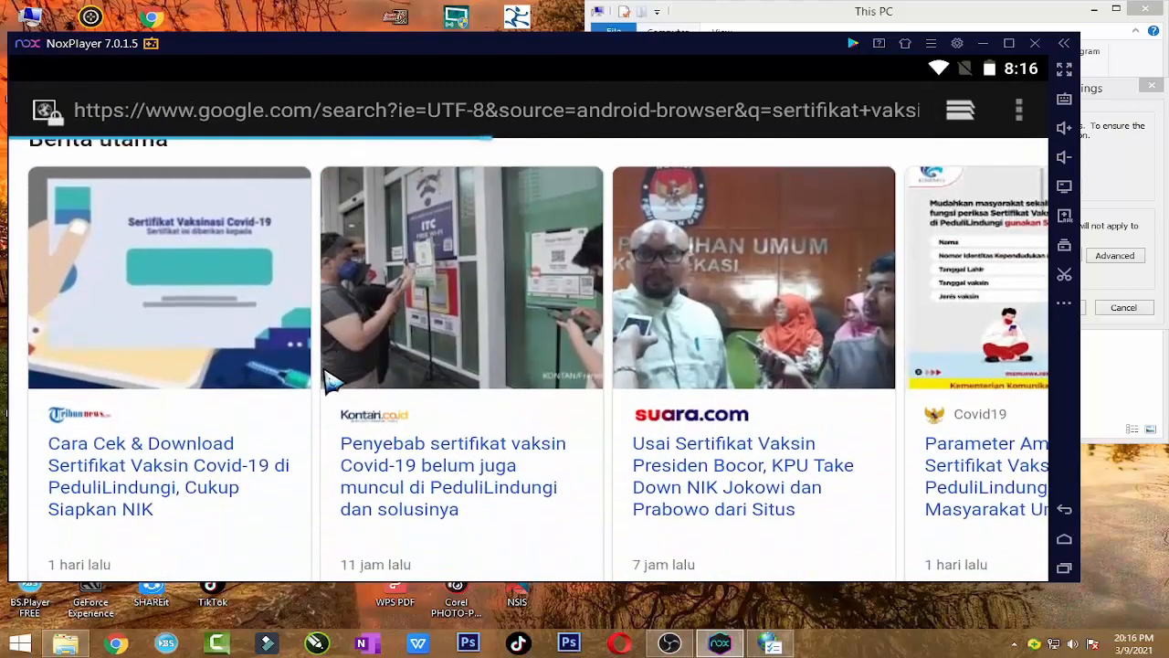
scroll(497, 361, down, 10)
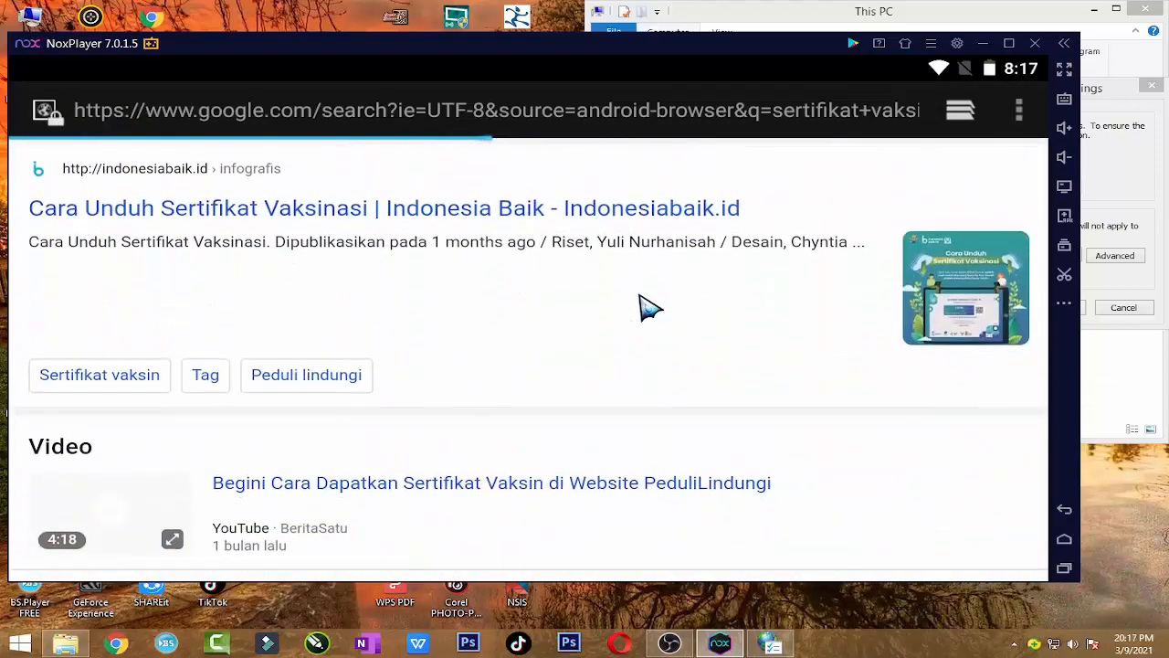
scroll(650, 314, up, 10)
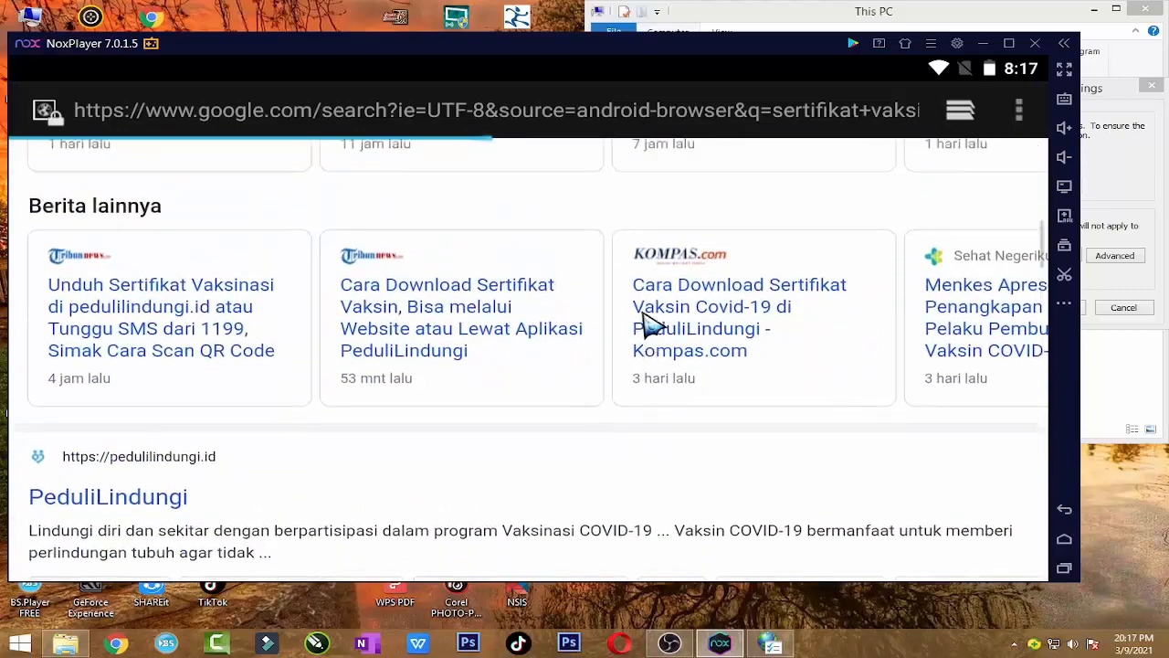
scroll(647, 315, up, 10)
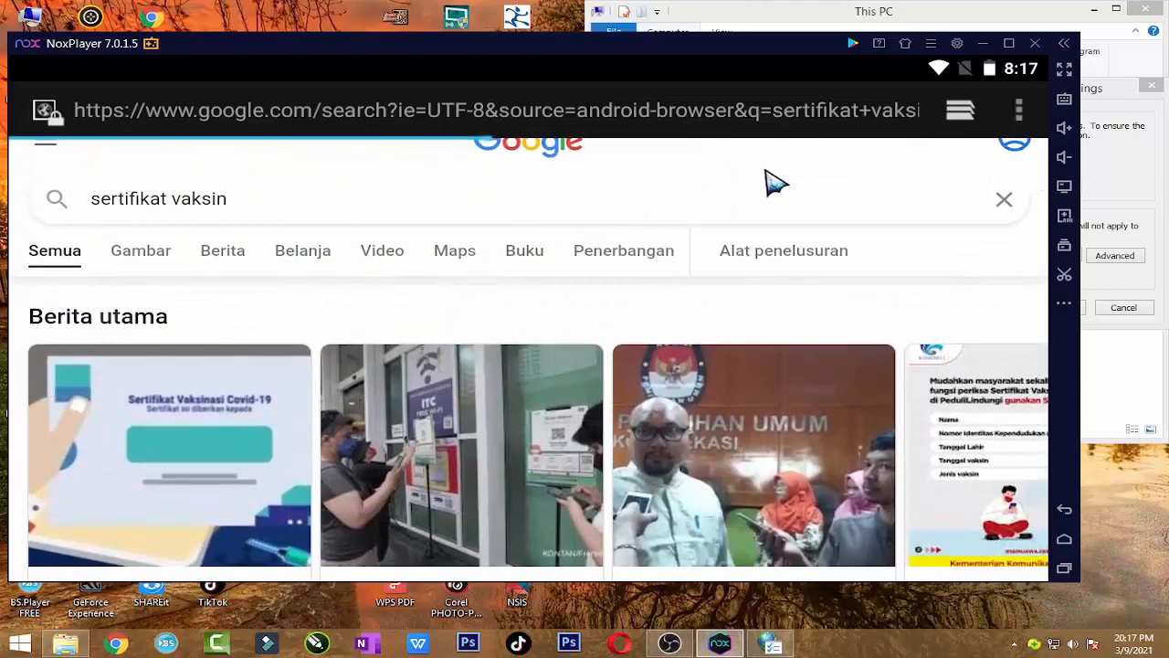
- Return to the emulator's home screen and view the Exclusive gift pack promotions in App Center
click(1065, 541)
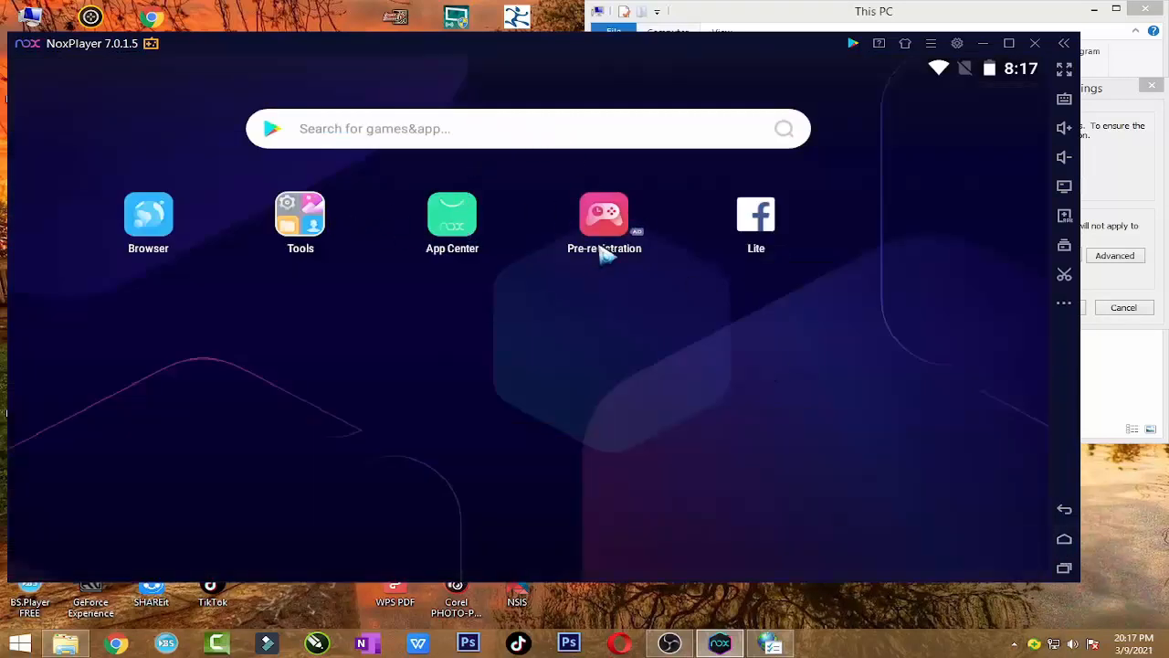
click(480, 233)
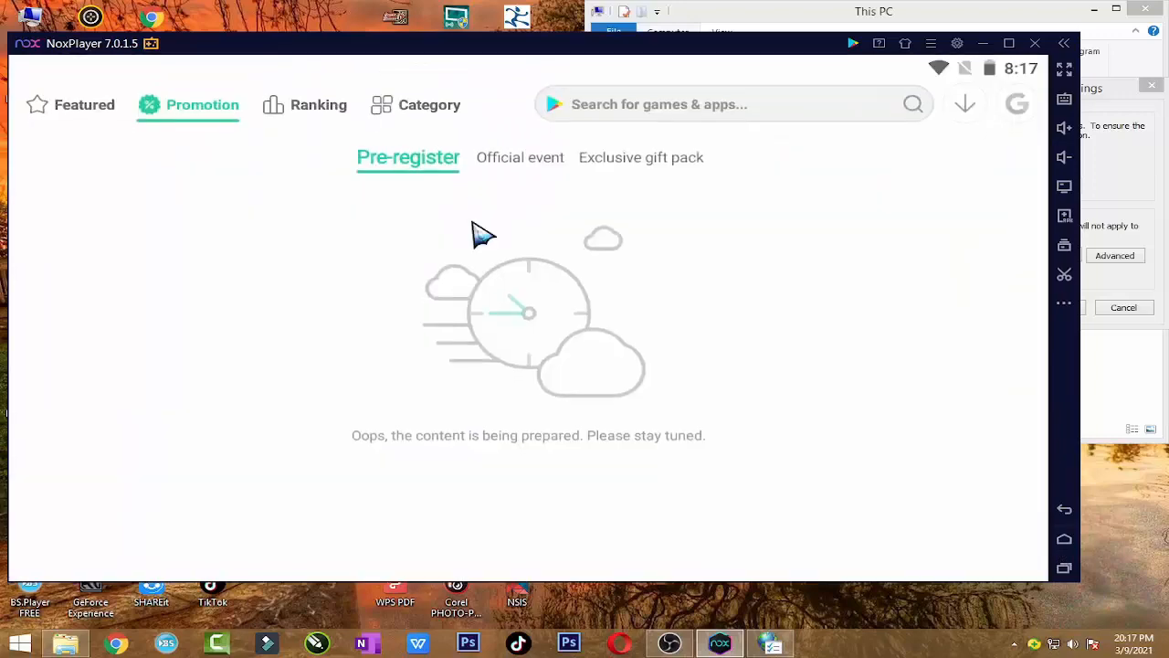
click(621, 162)
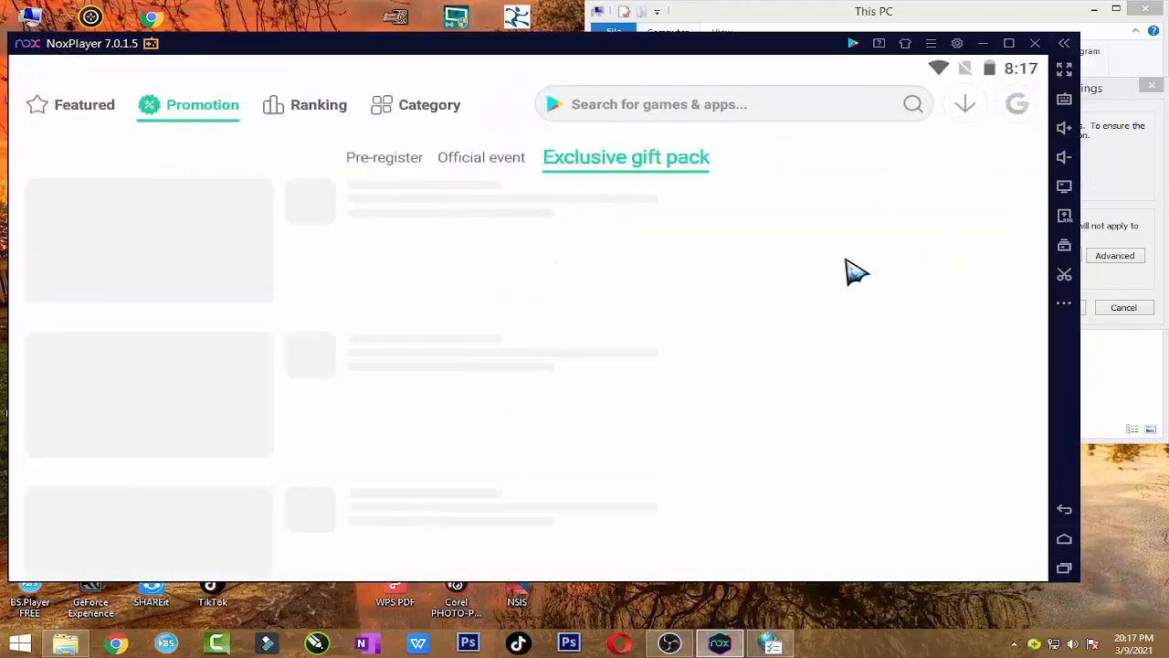
- Close all recently used apps in the emulator, including the browser
click(1064, 569)
click(1064, 568)
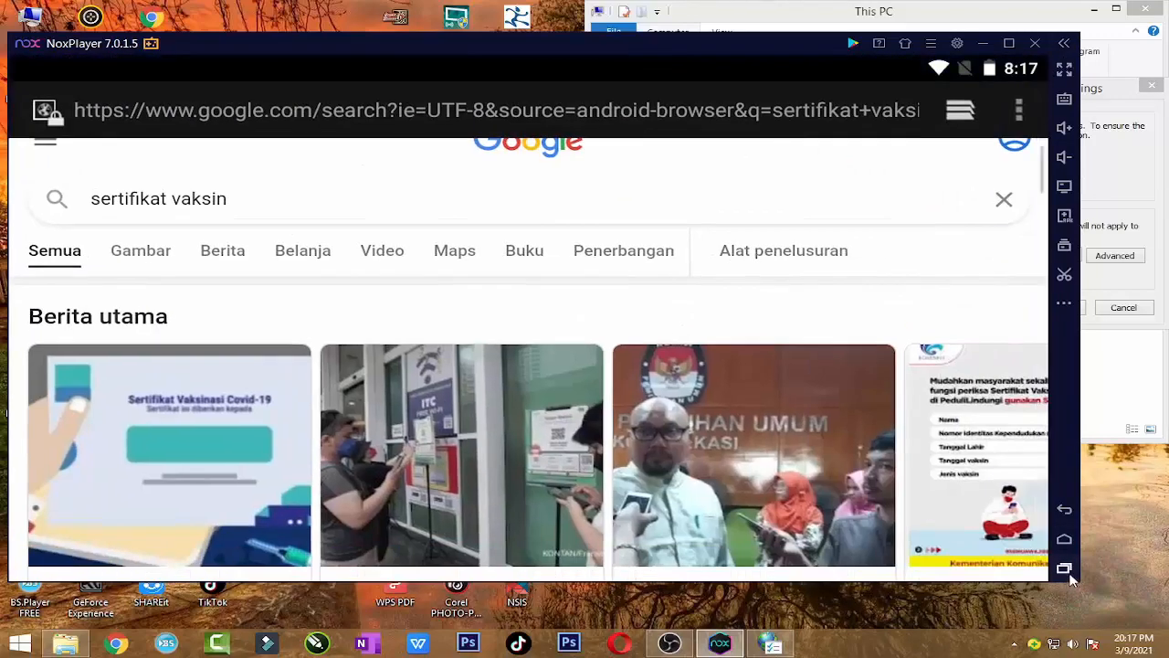
click(1064, 568)
click(767, 182)
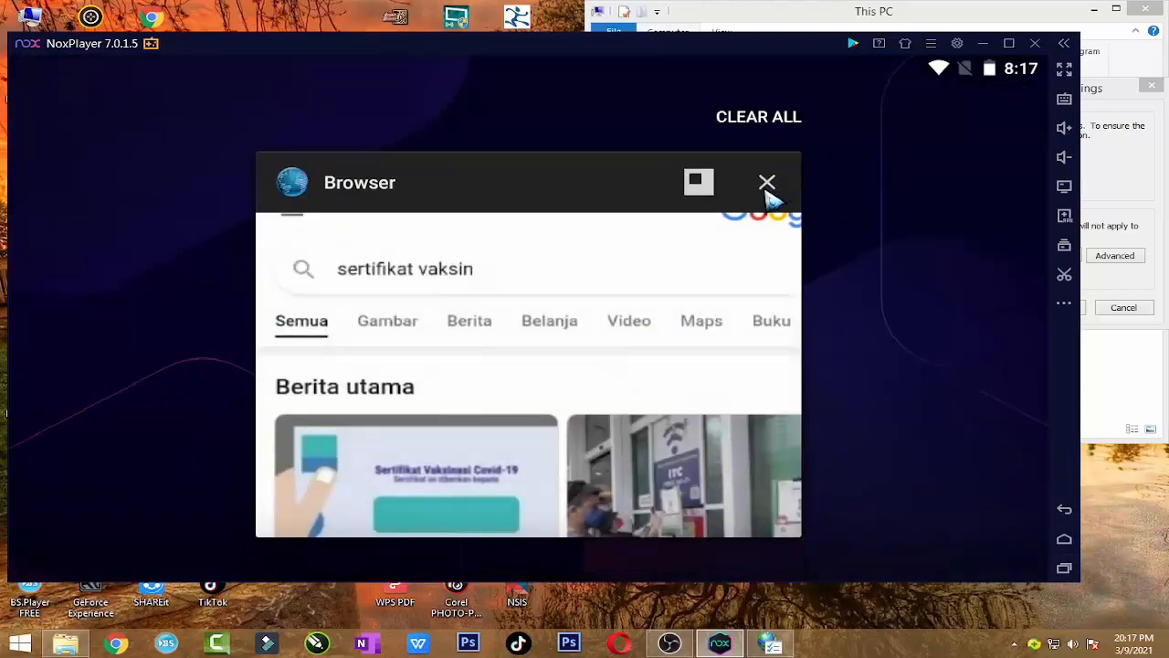
click(776, 116)
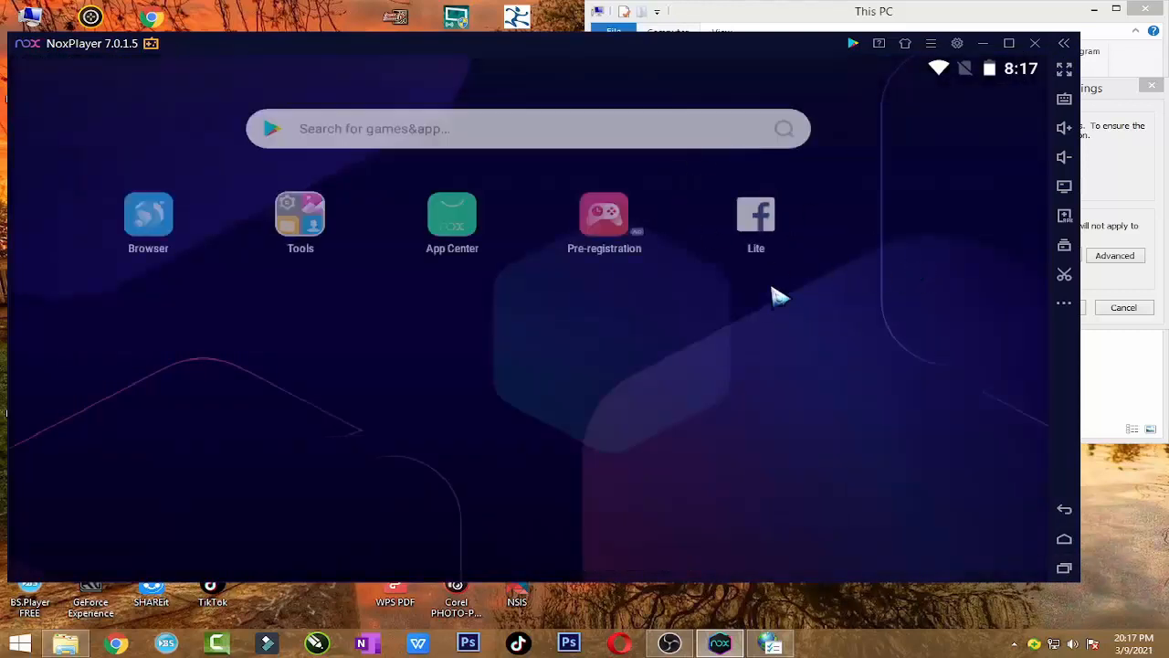
- Open the Android Wi-Fi settings and view the connection details of the WiredSSID network
click(920, 76)
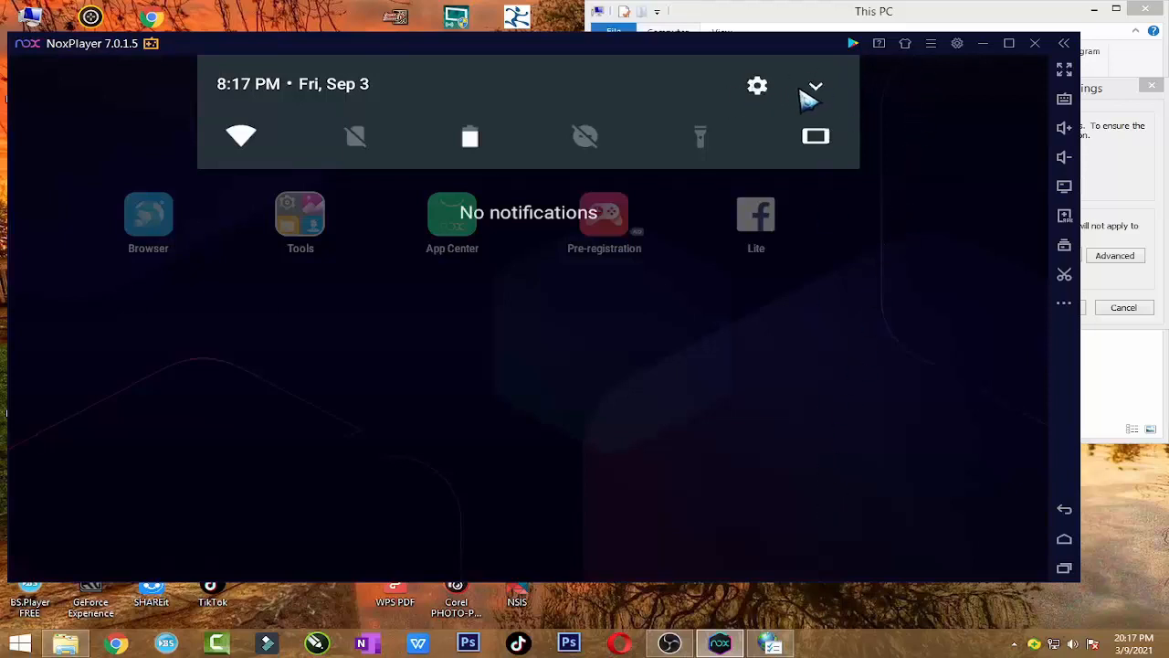
click(947, 125)
drag(871, 68, 847, 274)
click(758, 89)
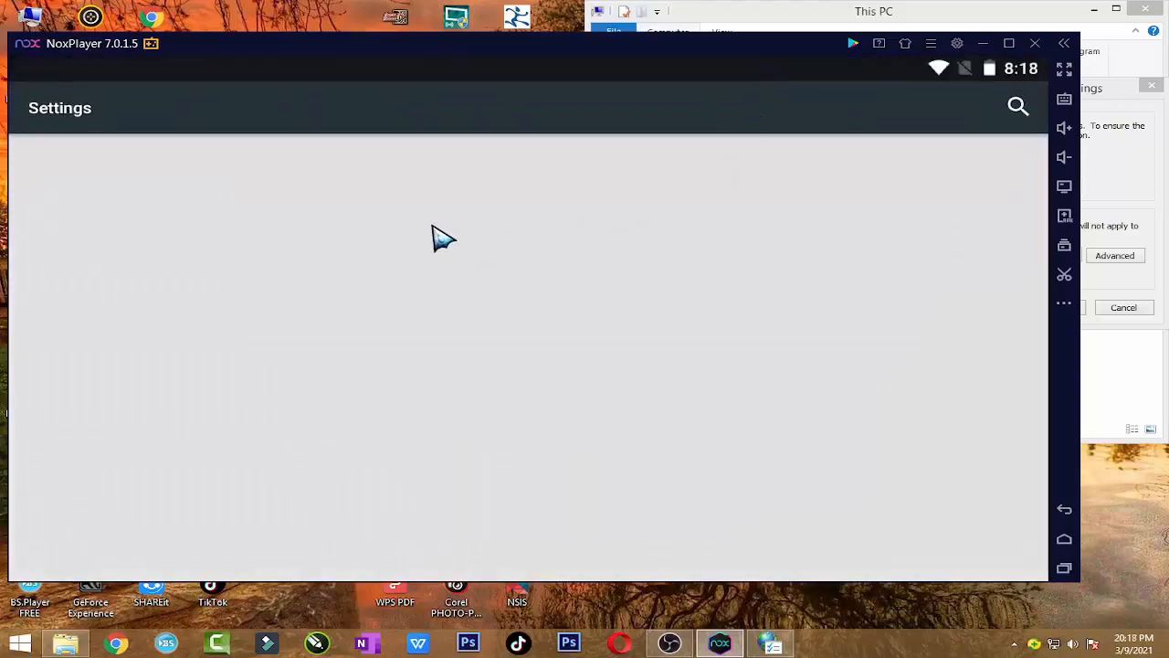
scroll(326, 310, down, 3)
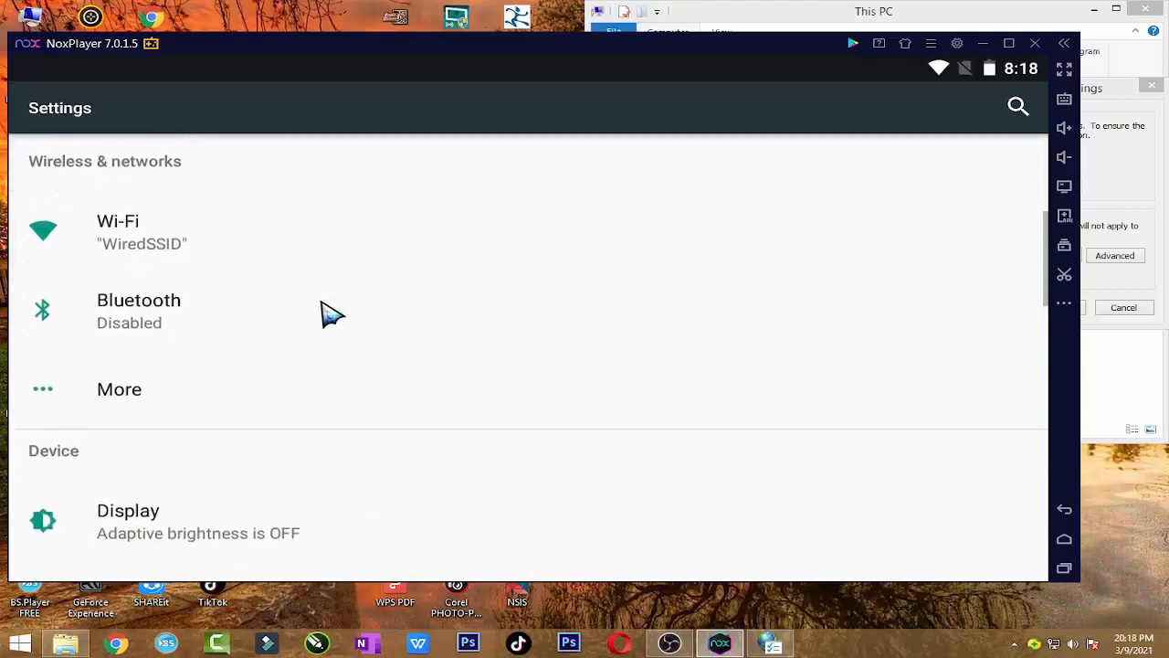
click(168, 239)
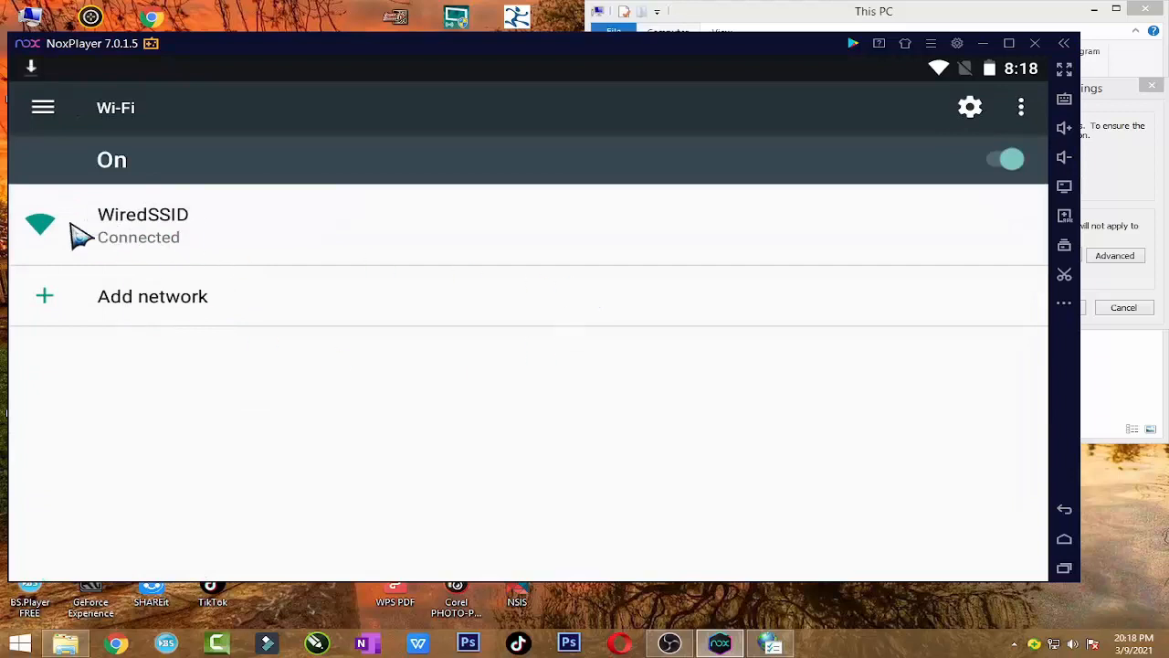
click(190, 237)
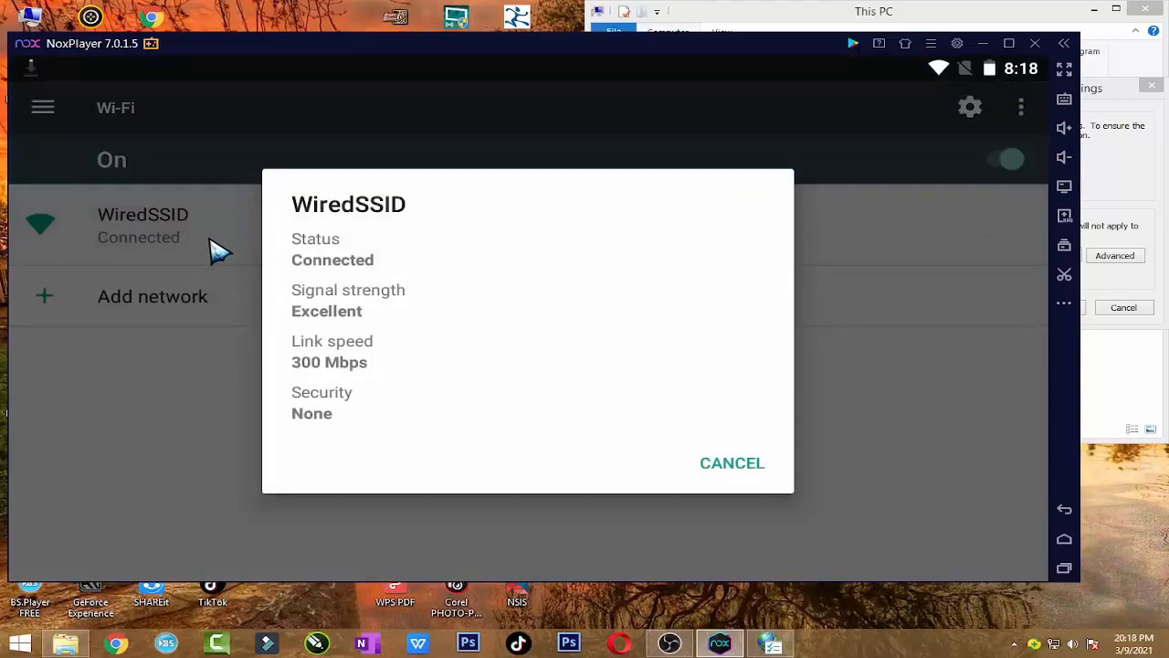
click(730, 468)
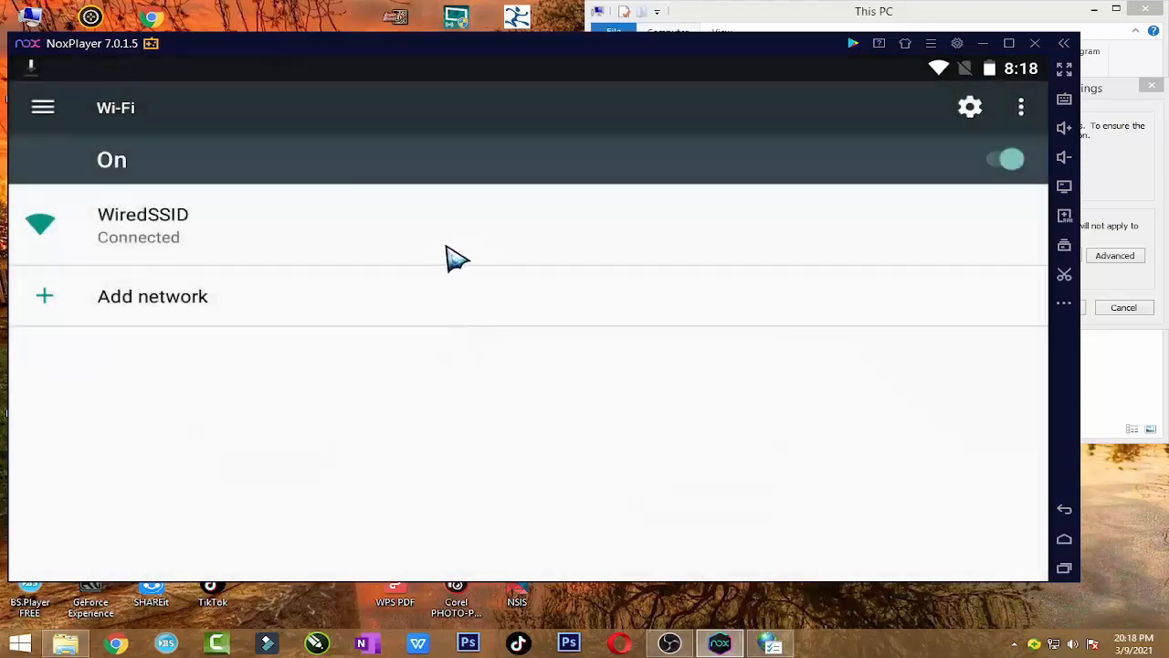
- Review the connection details of WiredSSID and start adding a network named WiredSSID
click(122, 235)
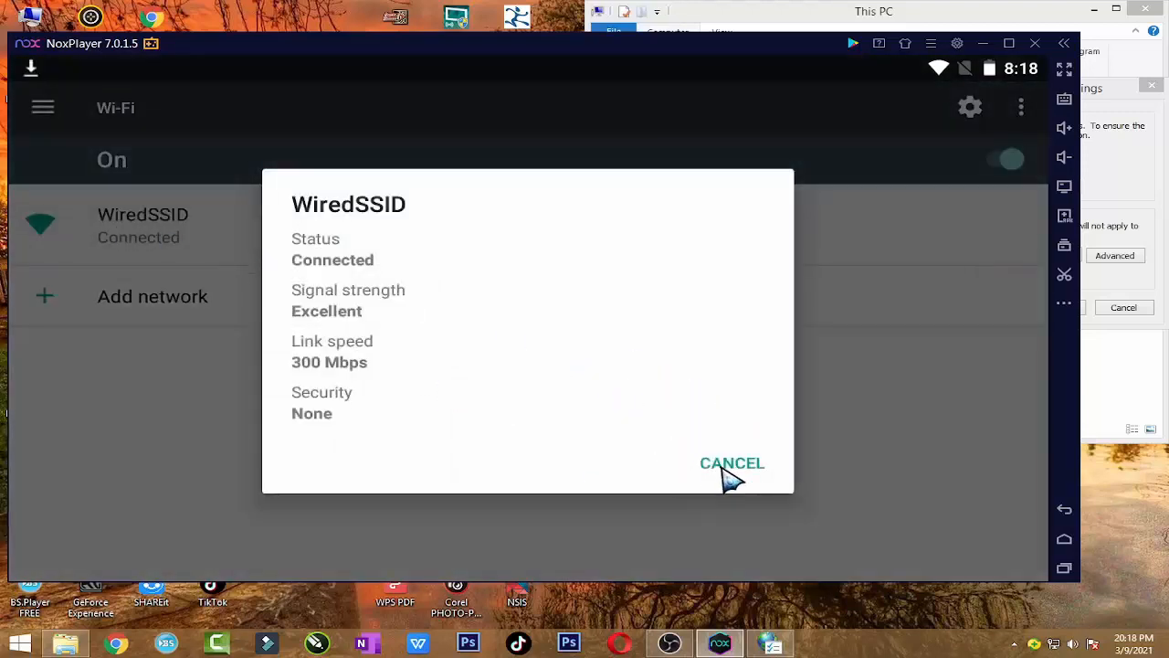
click(731, 466)
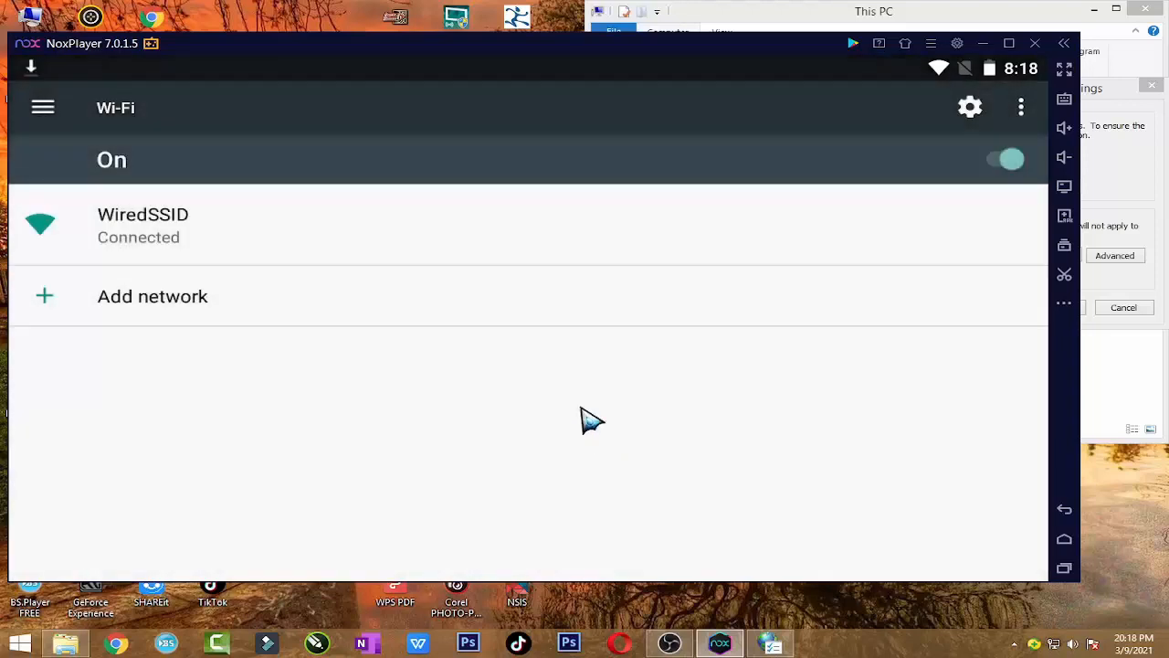
click(81, 302)
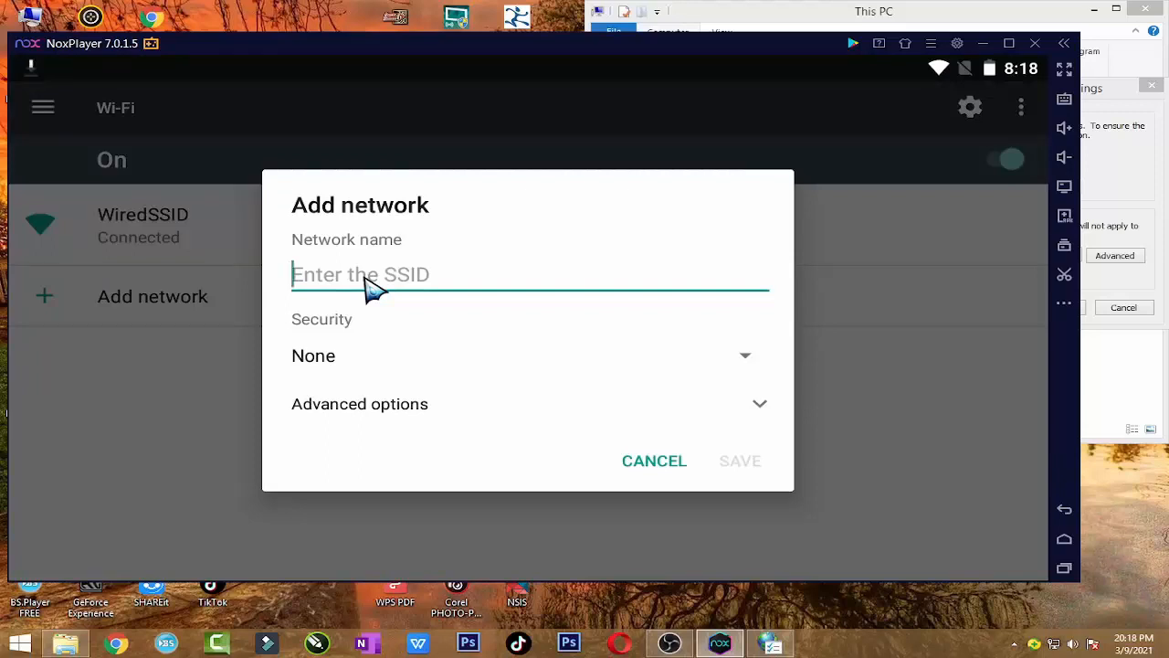
text(WiredSSID)
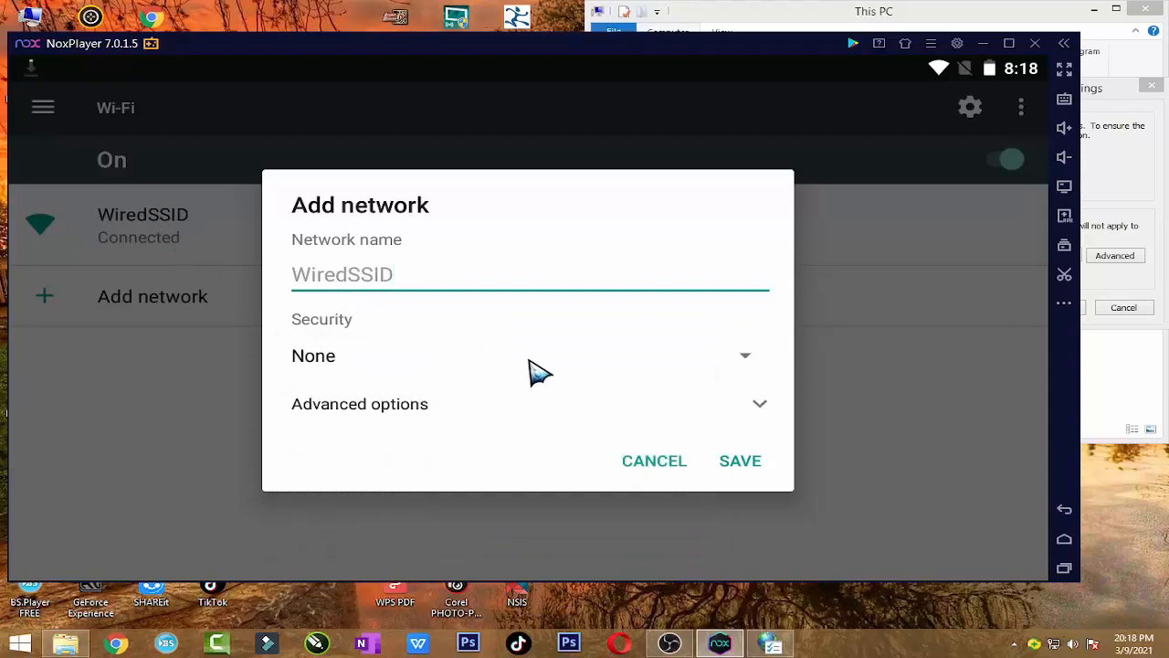
- Keep the new network's security at None and set its proxy to Manual in the advanced options
click(676, 368)
click(374, 378)
click(441, 411)
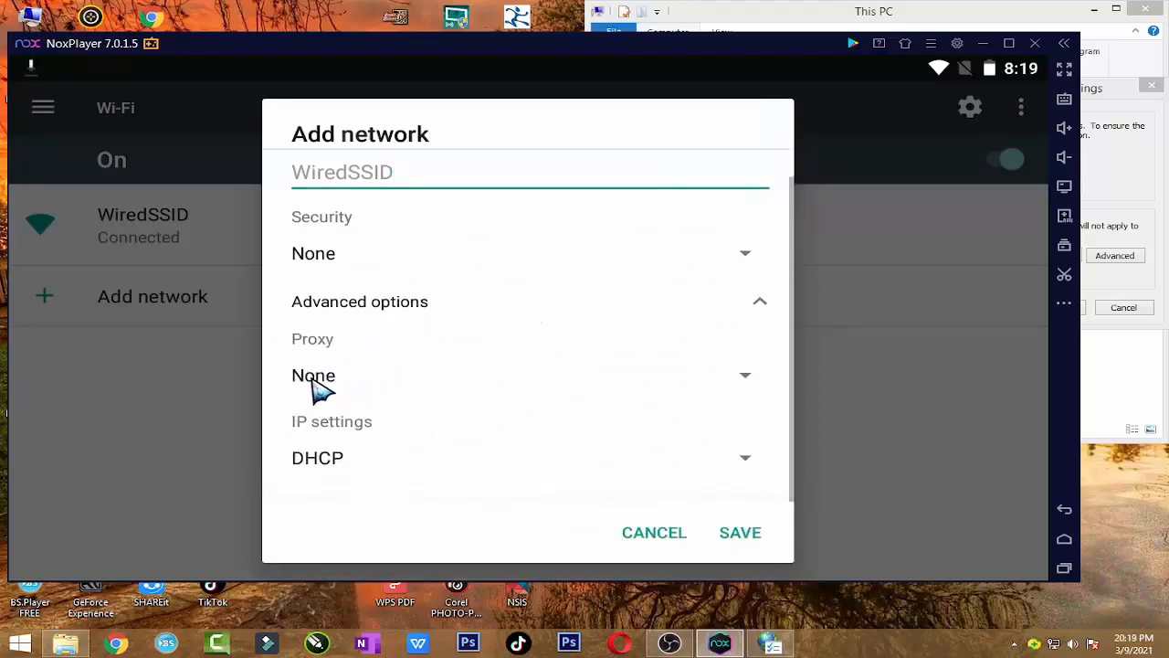
click(324, 388)
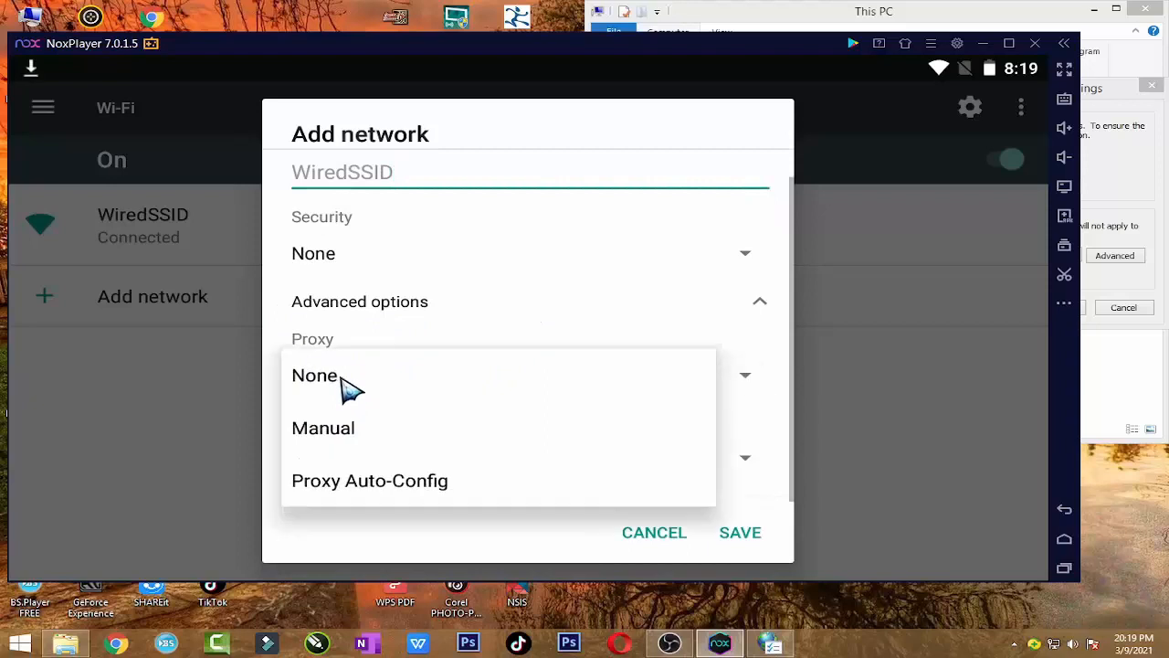
click(325, 430)
scroll(424, 441, down, 3)
click(381, 306)
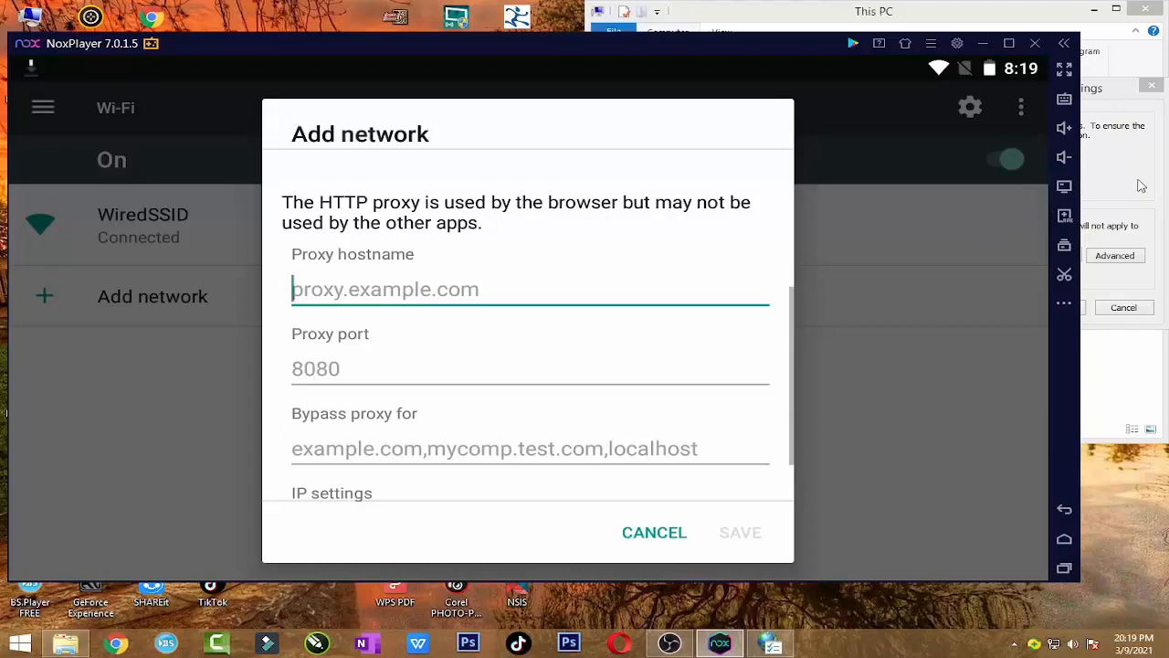
- Move the Windows LAN settings window clear of the network form and enter its address 192.168.42.129 as the proxy hostname
click(1078, 228)
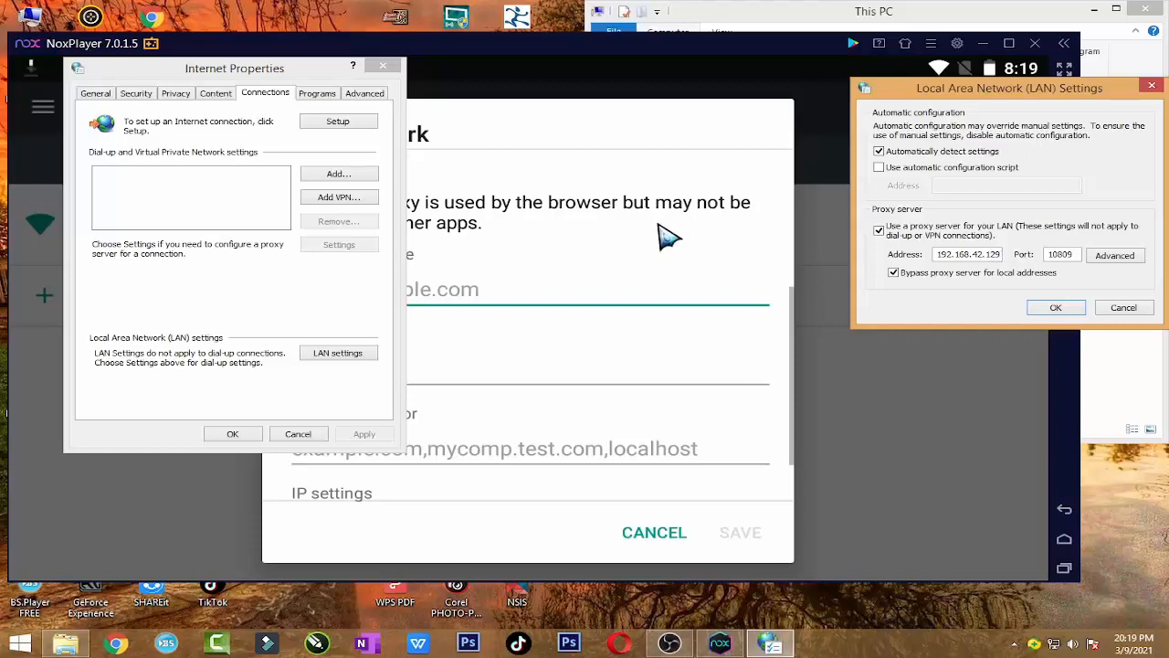
click(514, 305)
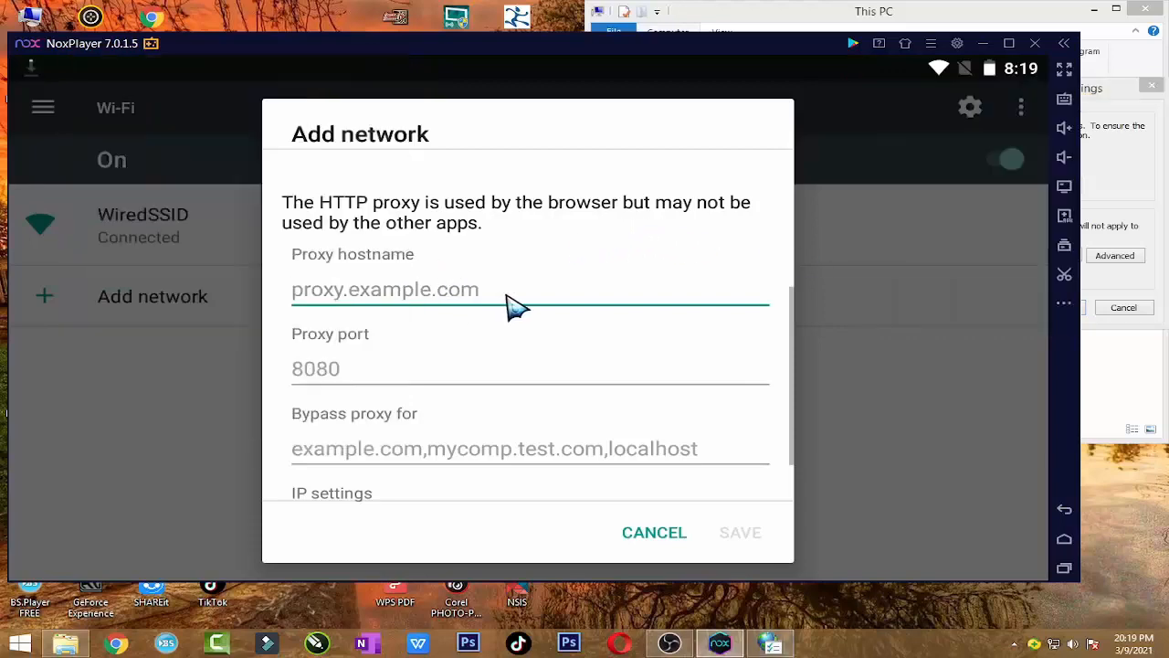
drag(1114, 92, 1051, 440)
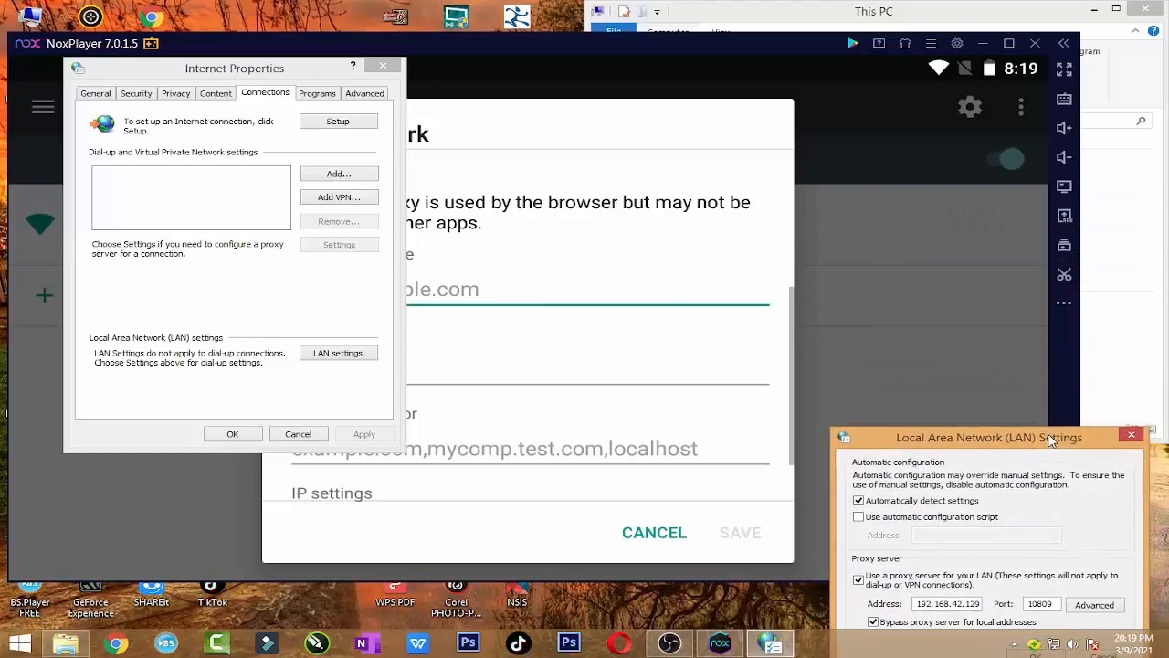
click(514, 313)
text(192.168.42.129)
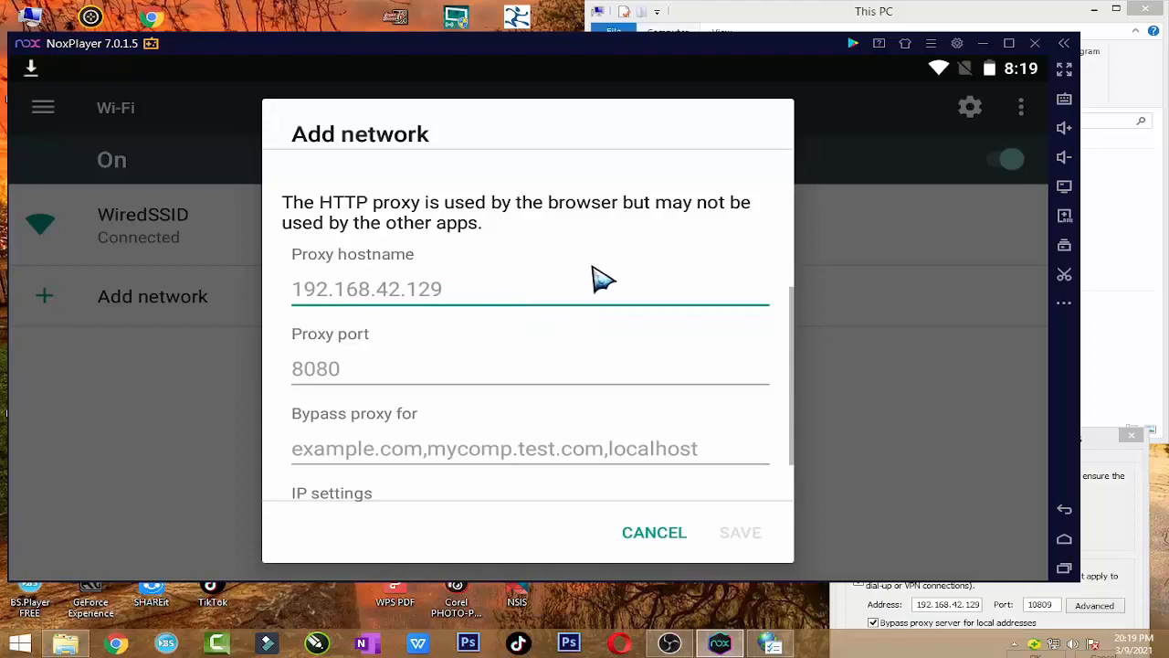
- Set the proxy port to 10809, keep the IP settings at DHCP and save the network
click(361, 382)
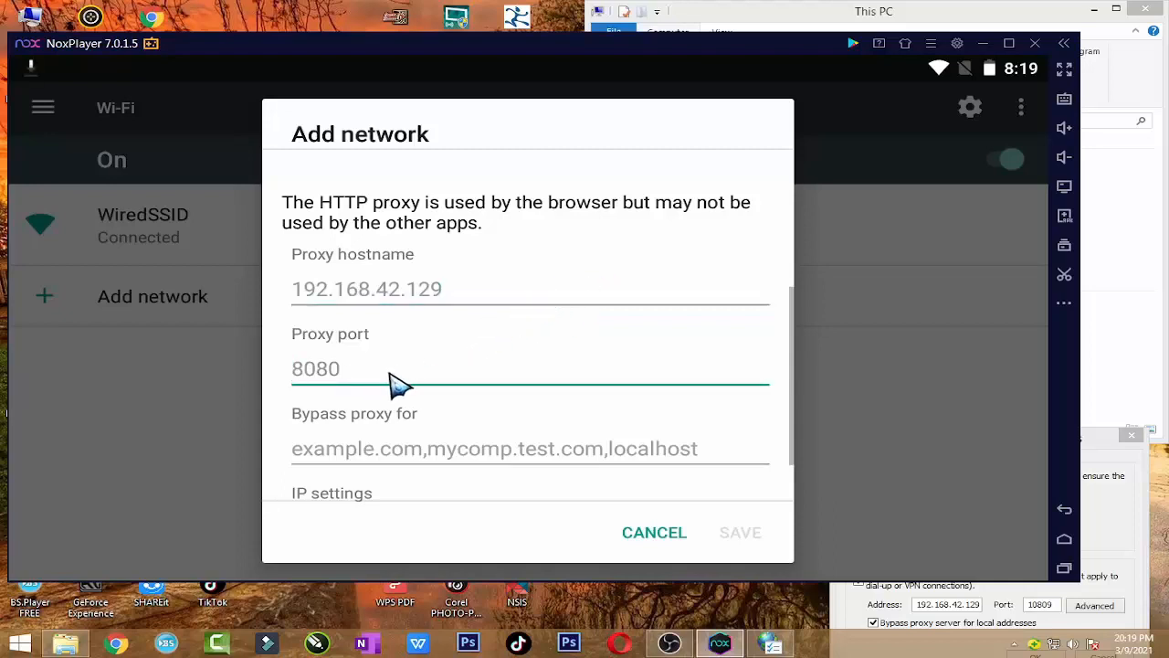
text(10809)
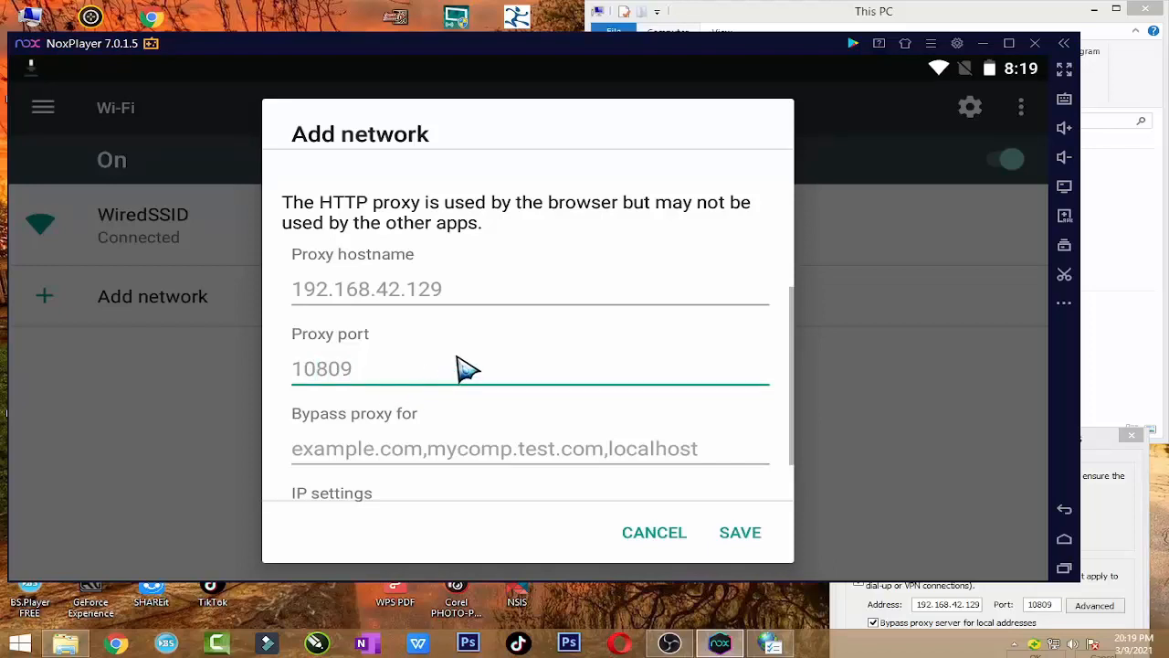
scroll(466, 367, down, 2)
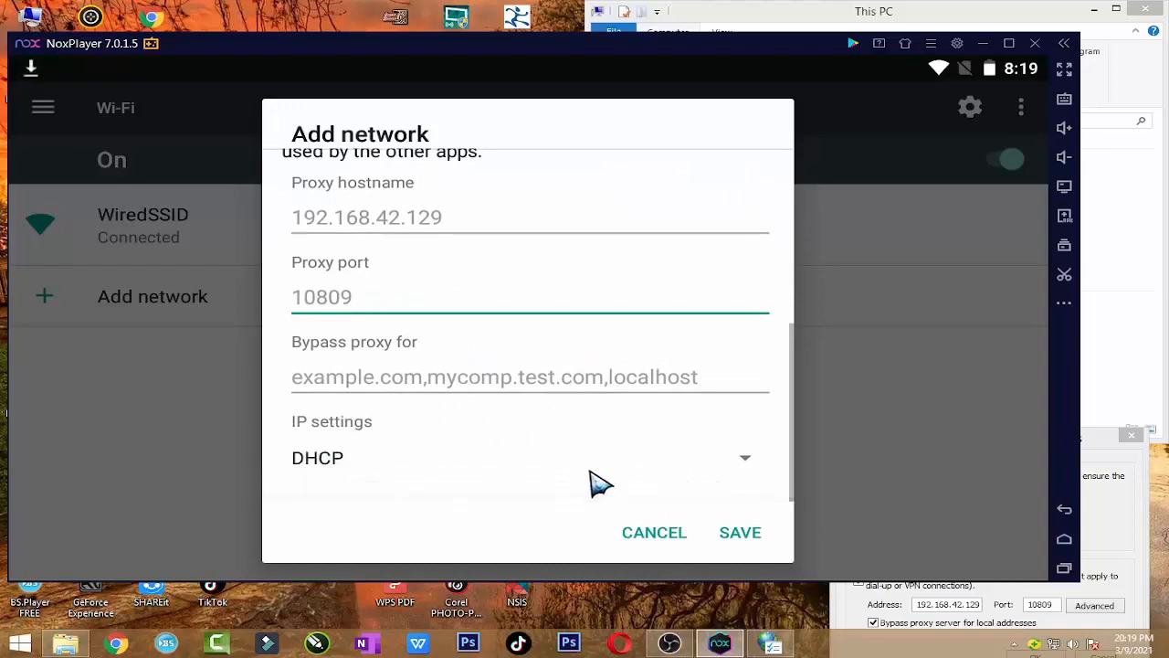
click(742, 533)
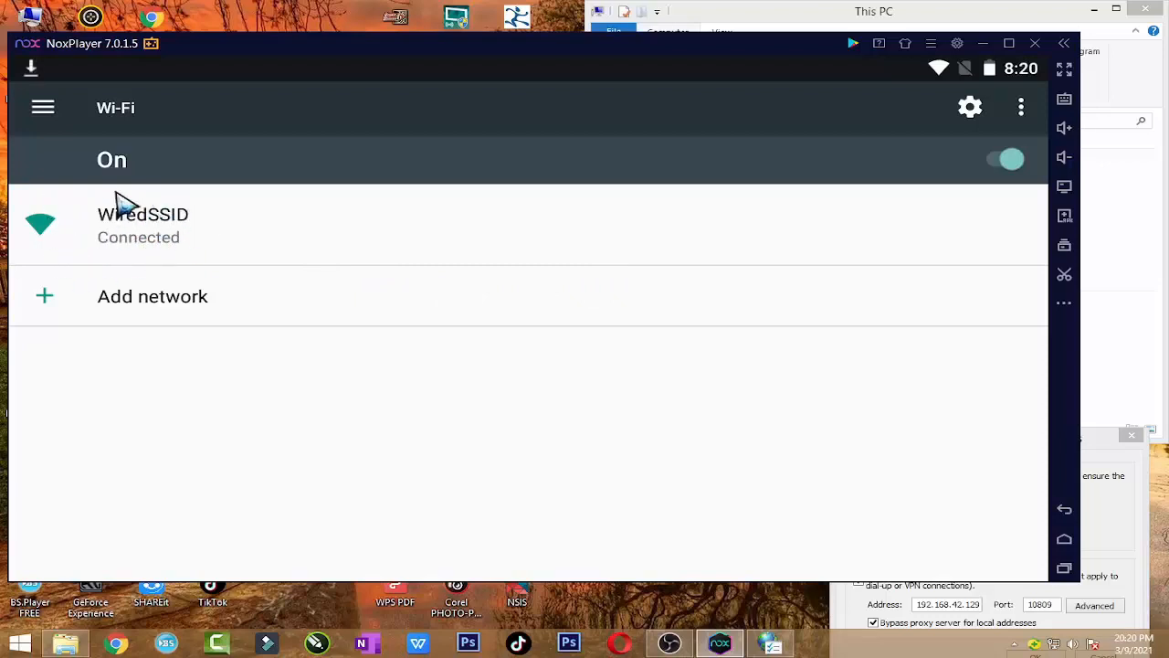
- Check the connection details of the WiredSSID network and close them
click(152, 241)
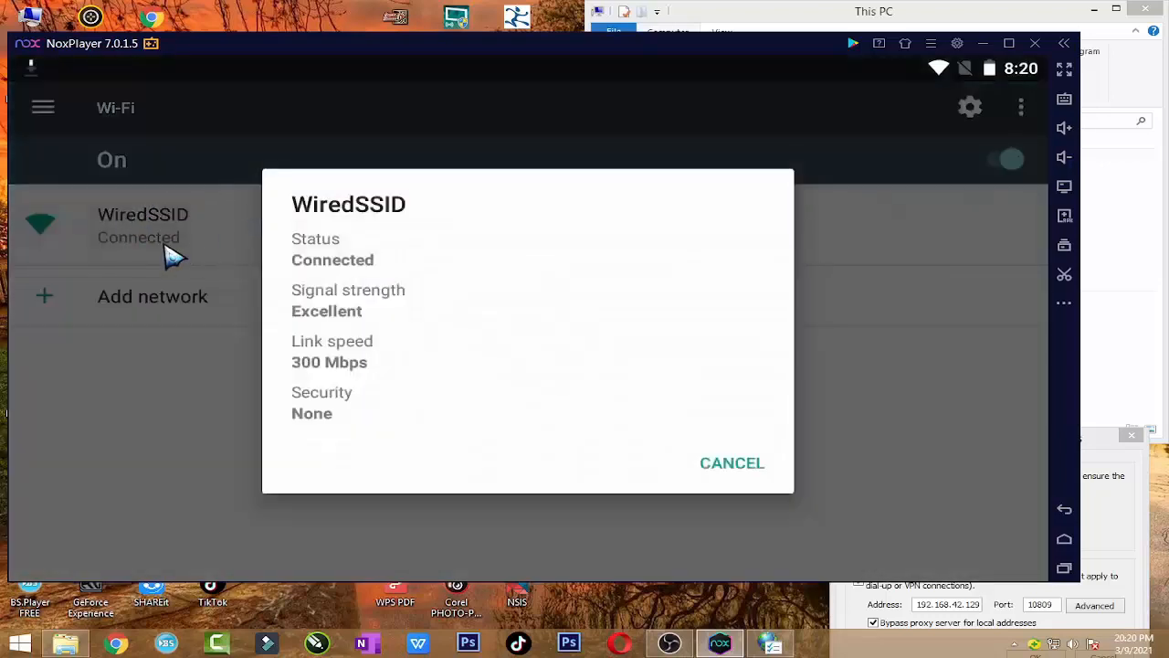
click(735, 471)
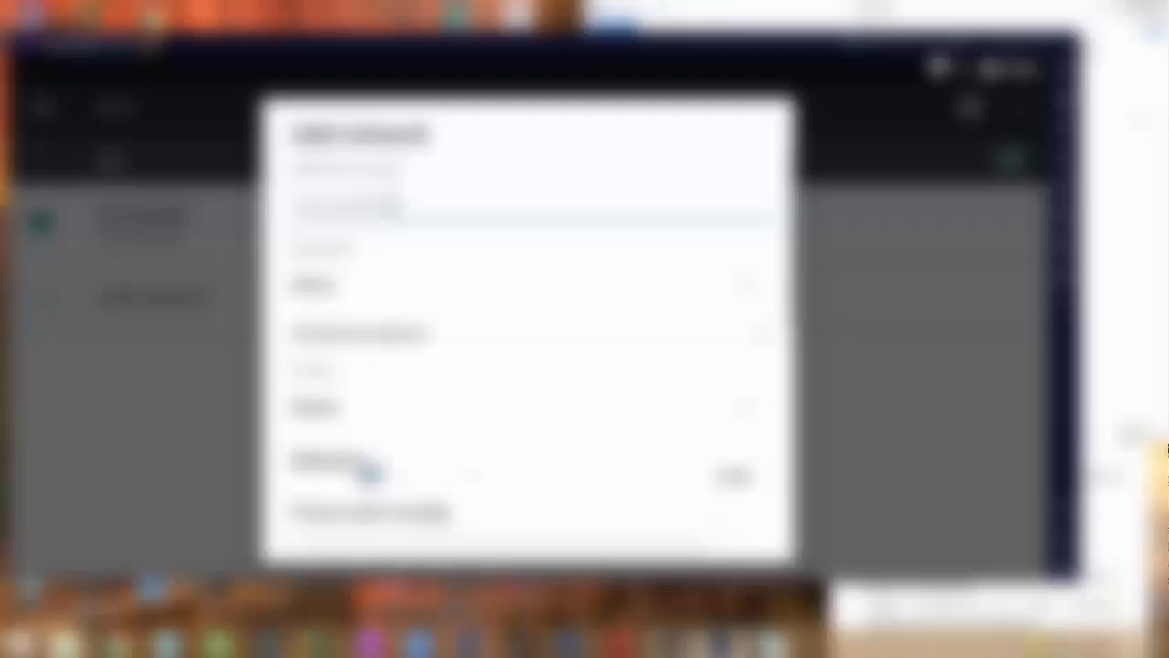
- Add the network again with proxy hostname 192.168.42.129 and port 10809, and save it
scroll(352, 402, down, 3)
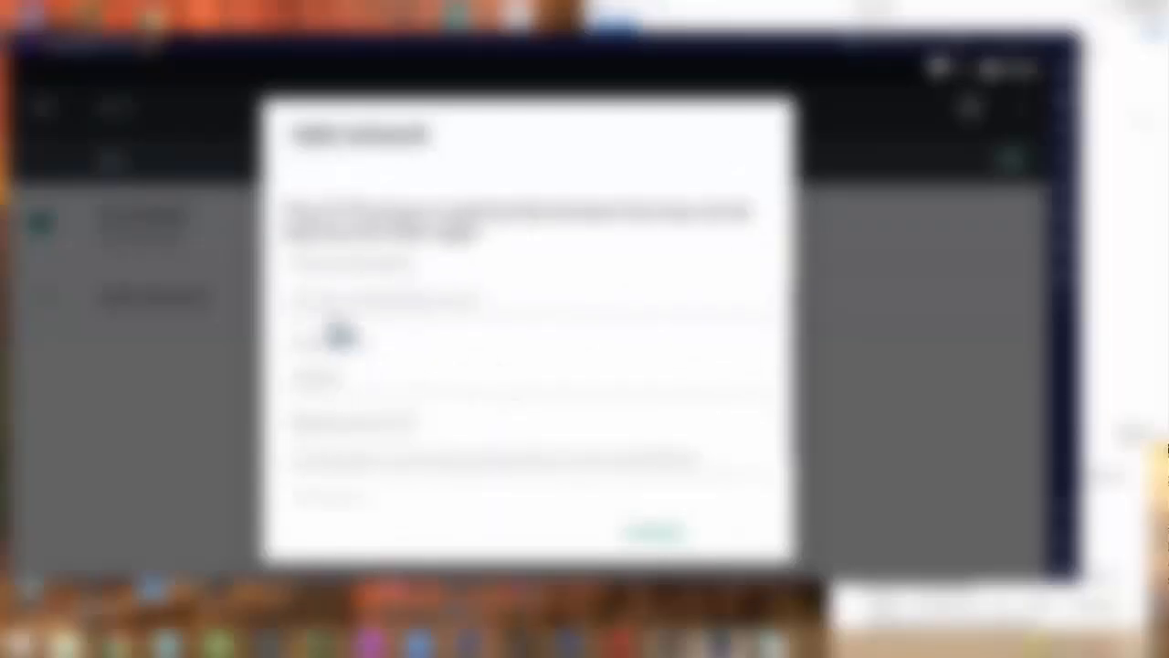
click(333, 306)
text(192.168.42.129)
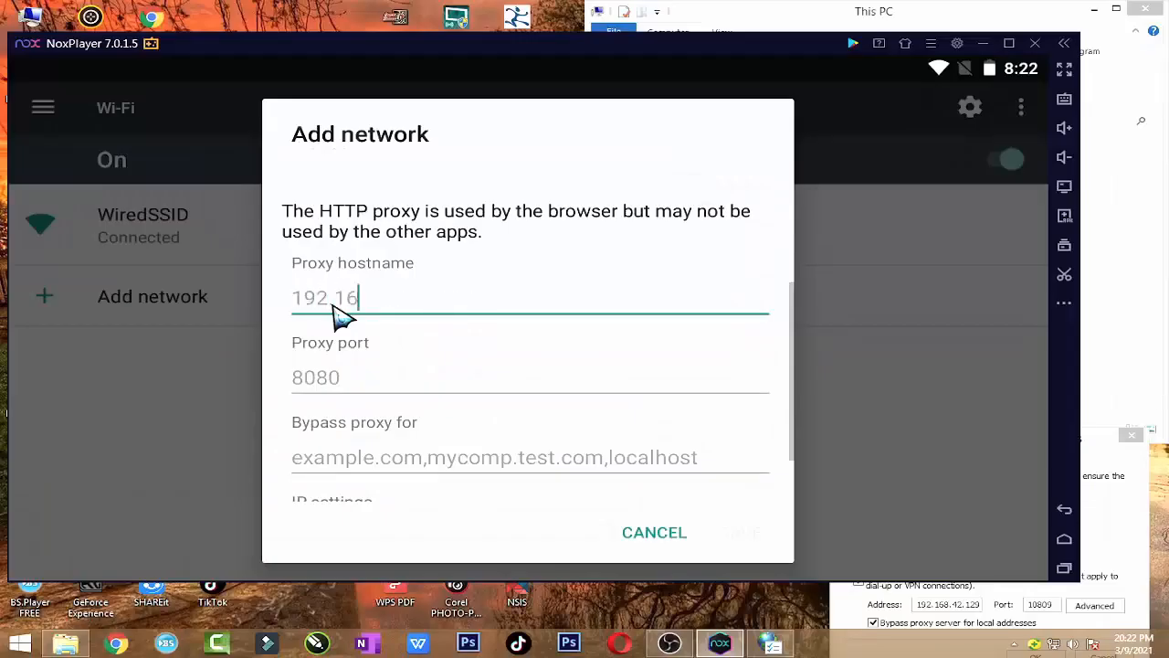
click(561, 378)
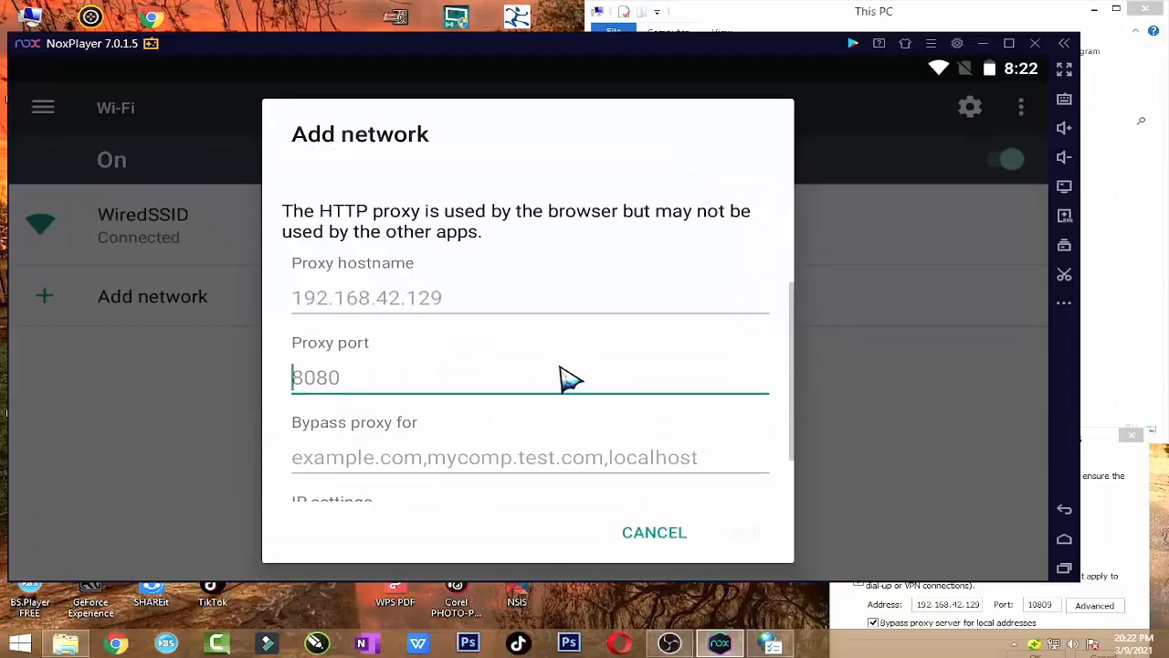
text(10809)
scroll(561, 392, down, 1)
click(739, 534)
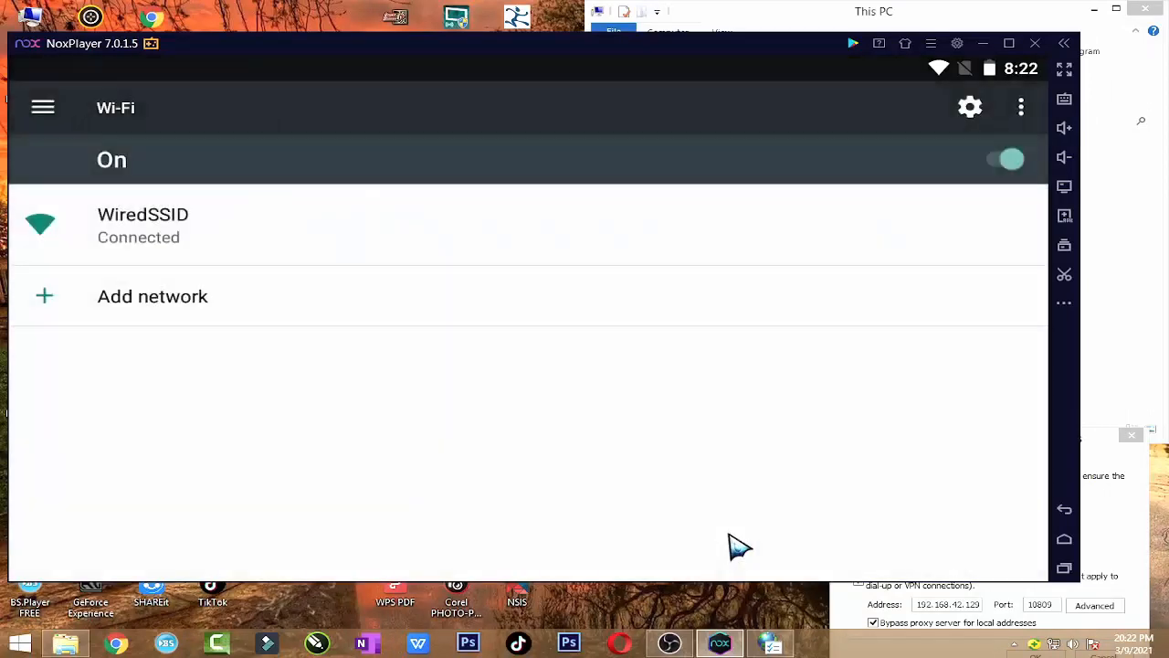
- Go to the emulator's home screen, view the Google page in the browser and return home
click(1071, 541)
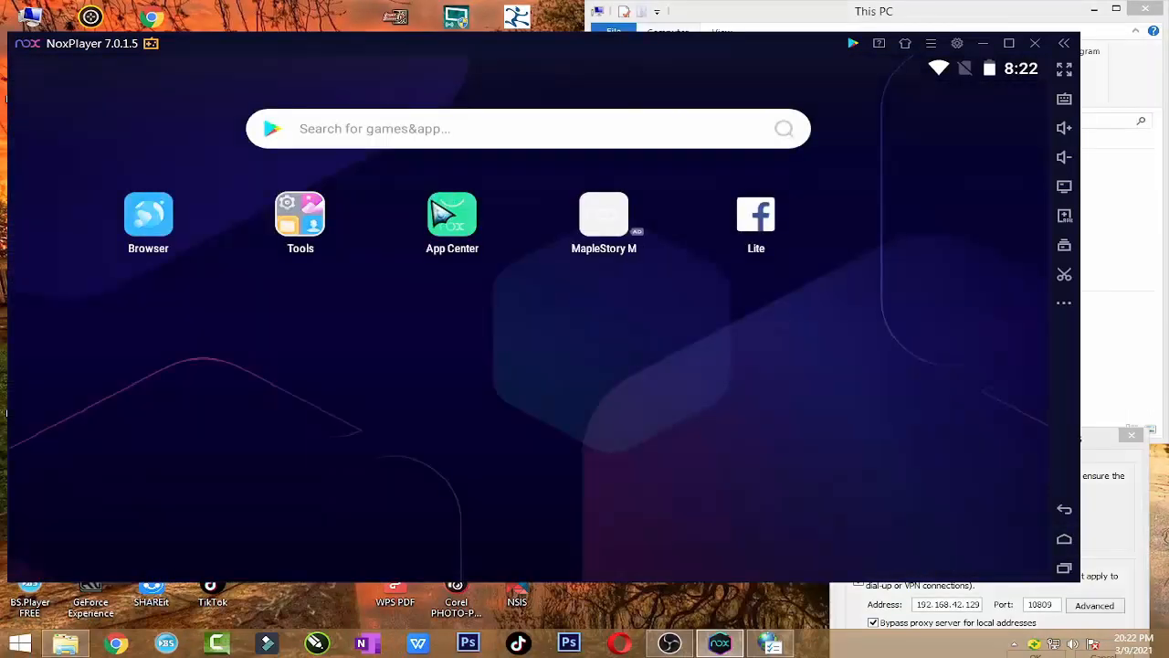
click(618, 229)
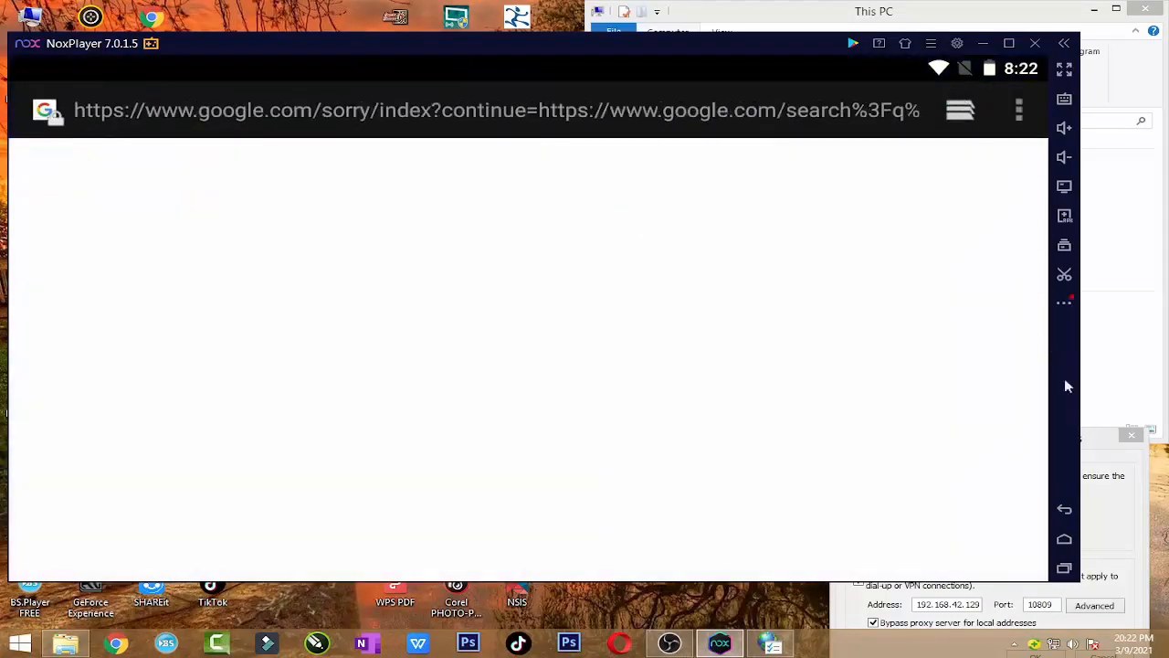
click(1066, 540)
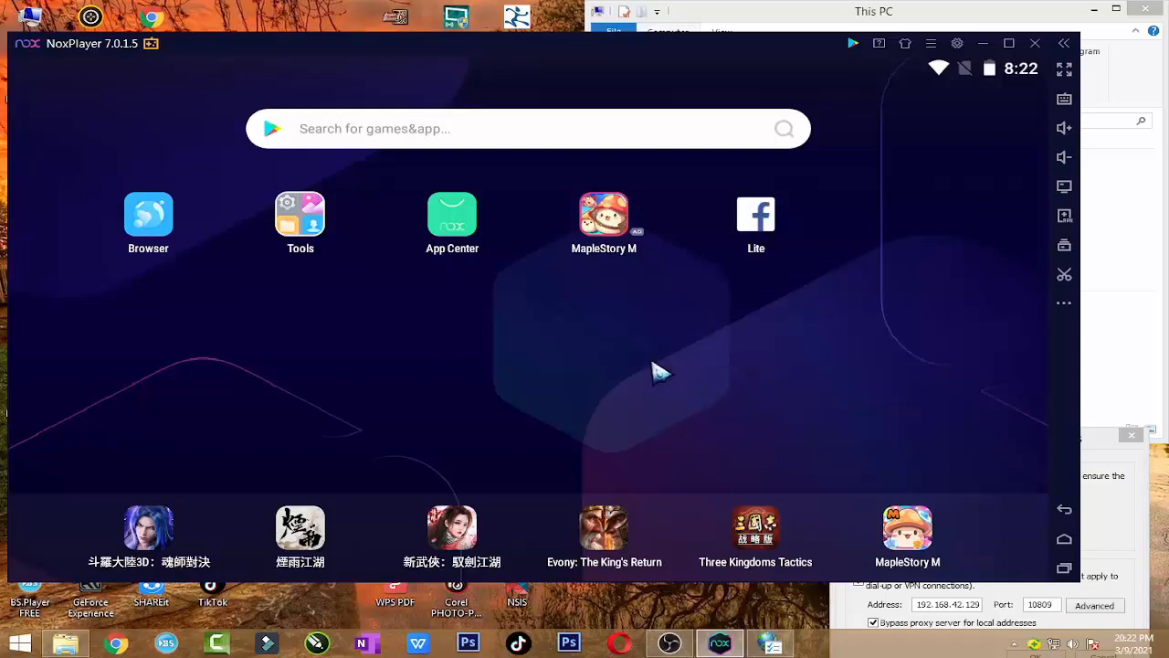
- Open App Center and browse its Featured page to check that games and apps load
click(458, 224)
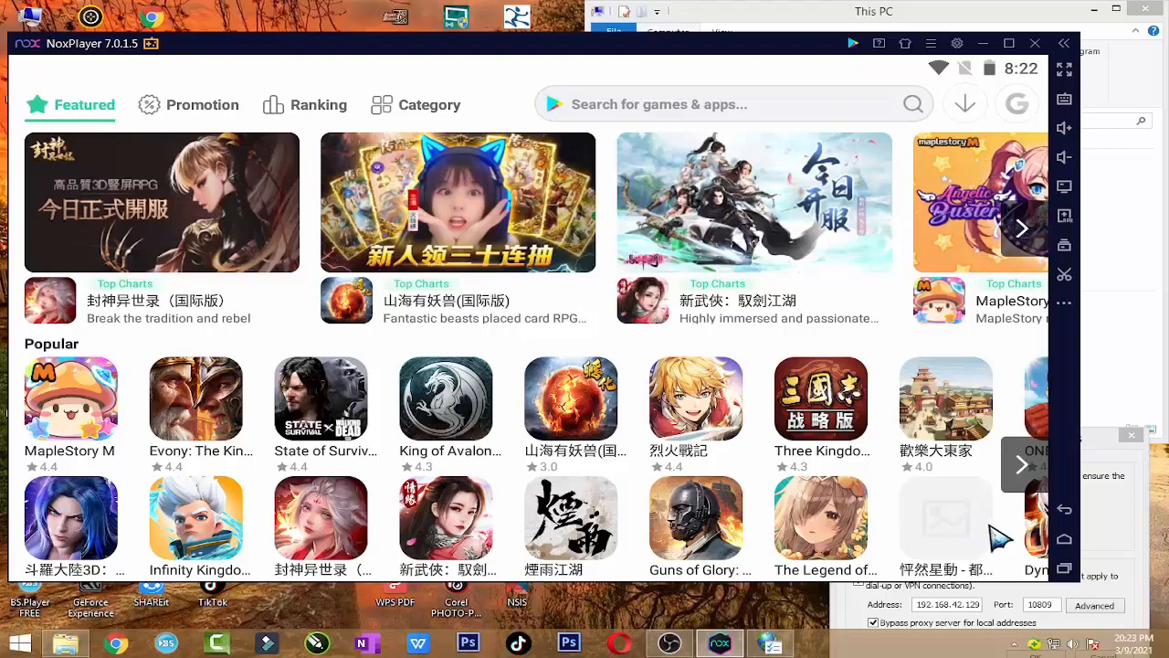
click(1062, 539)
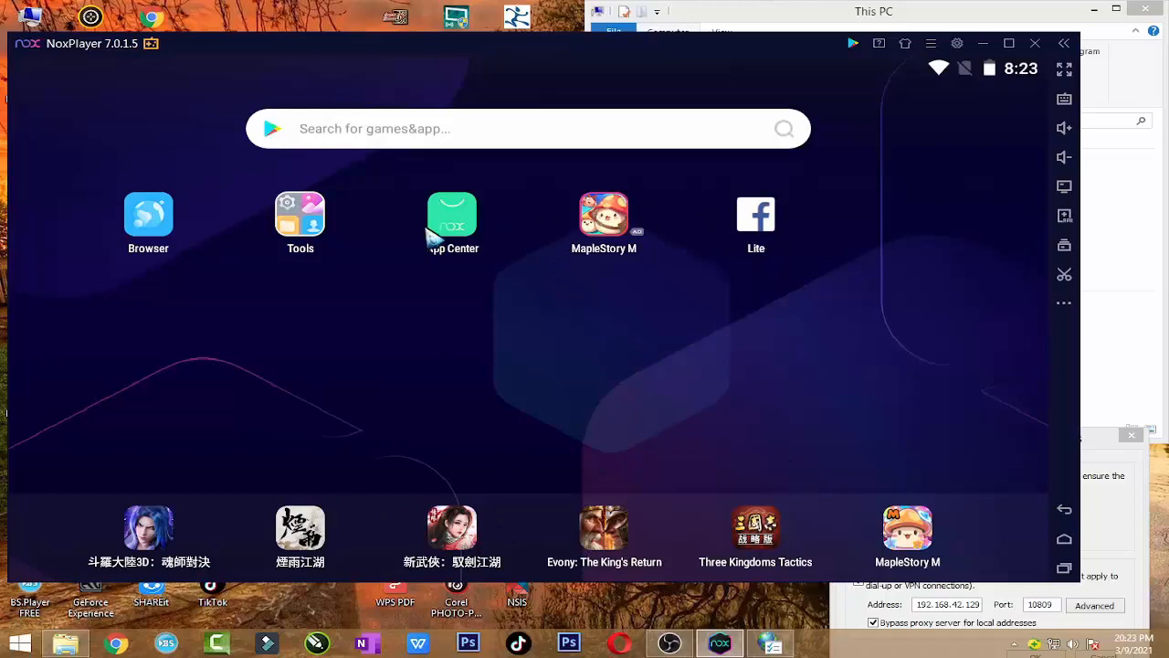
click(464, 222)
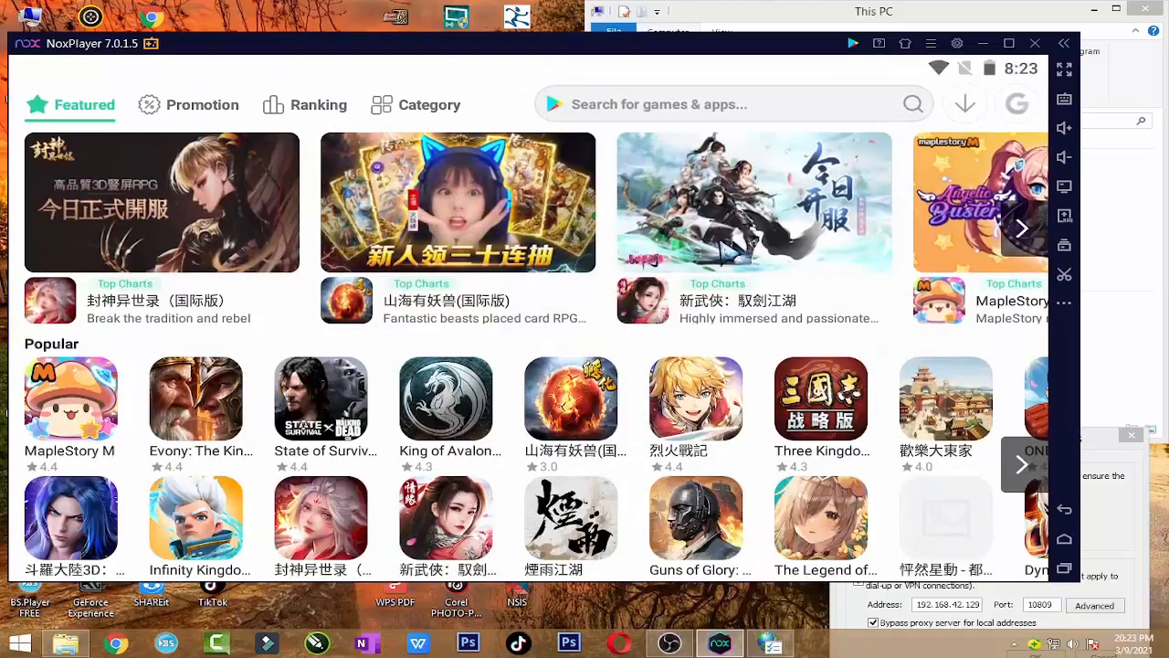
scroll(538, 386, down, 5)
scroll(537, 387, down, 3)
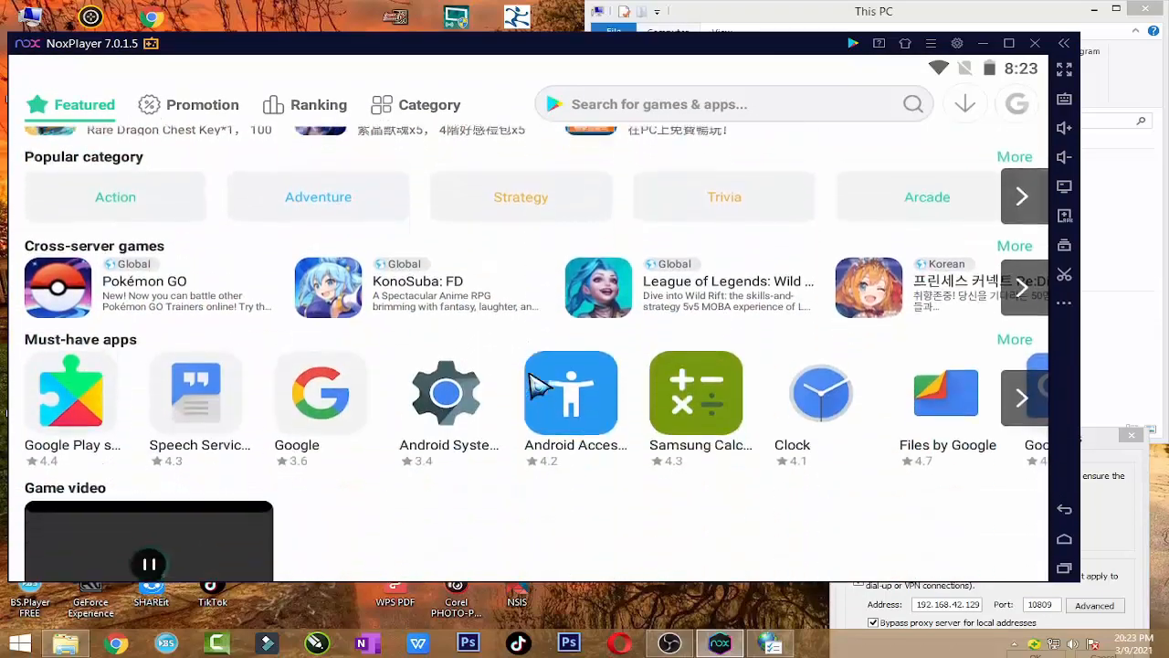
scroll(535, 386, up, 6)
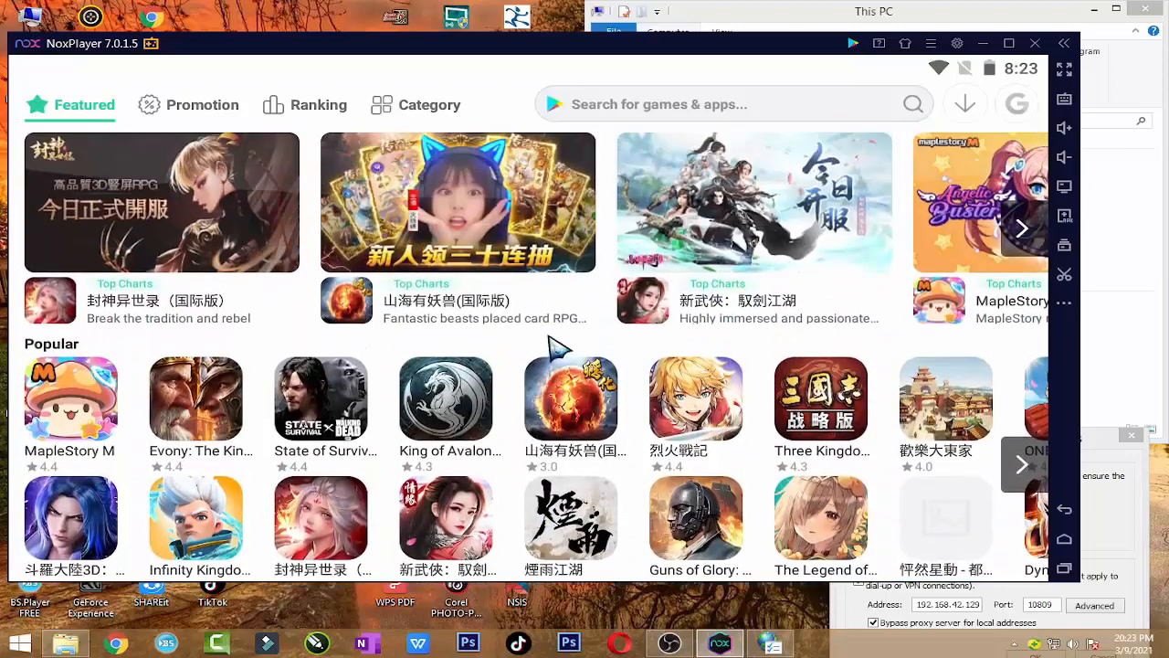
- Load youtube.com in the emulator's browser
click(639, 104)
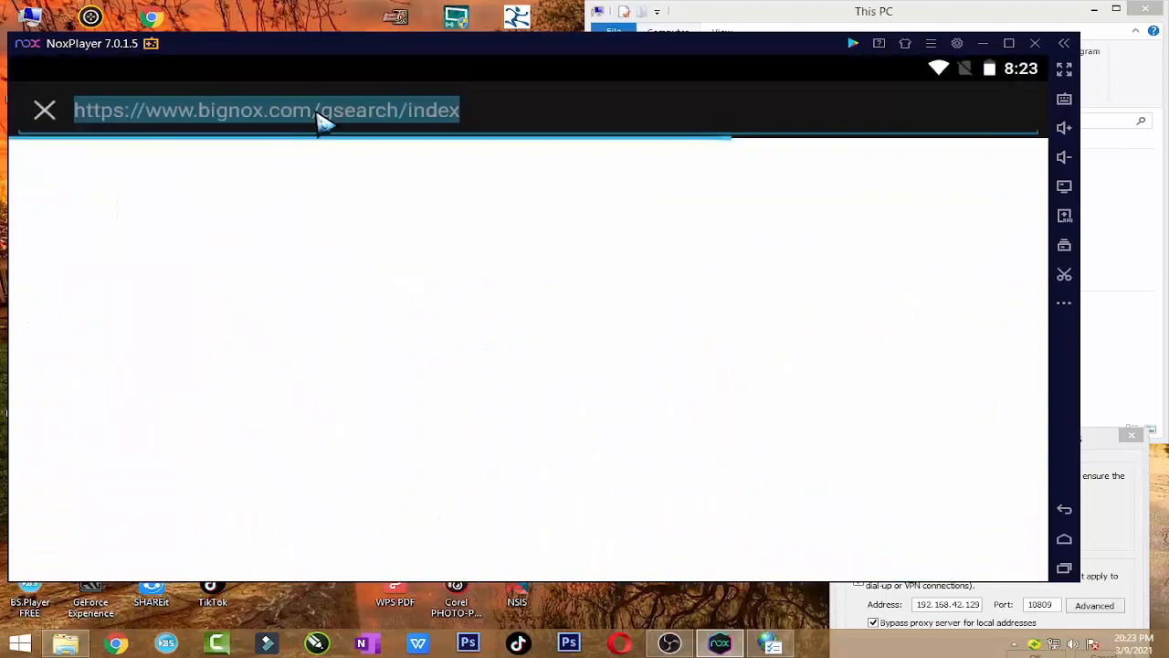
text(you)
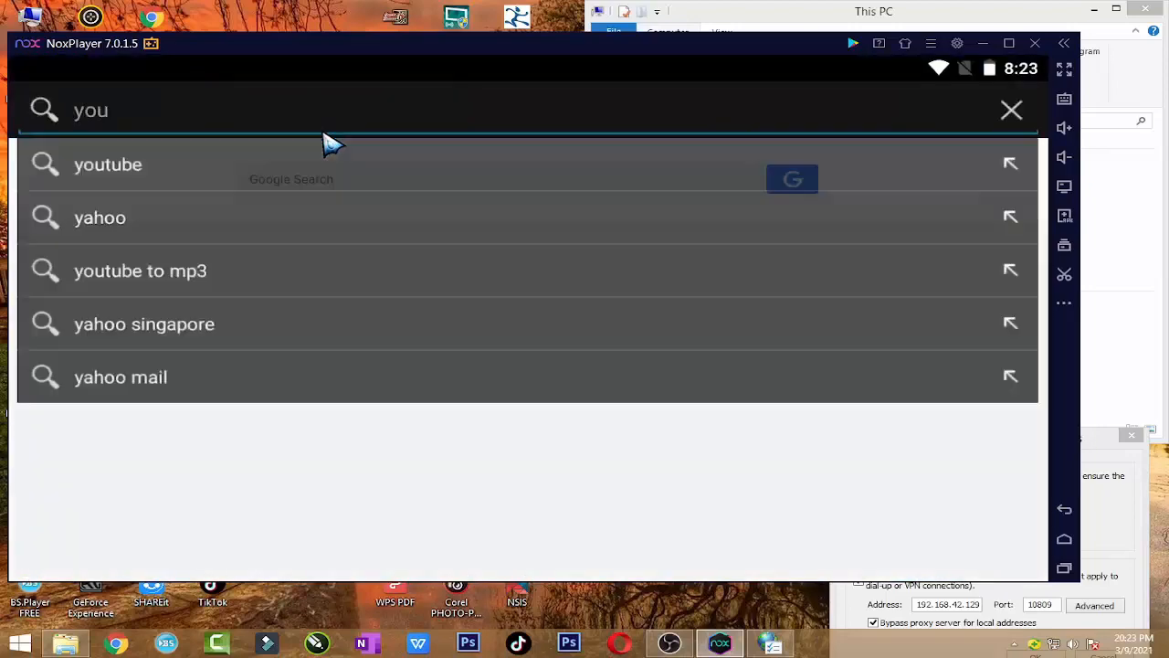
text(tube.com)
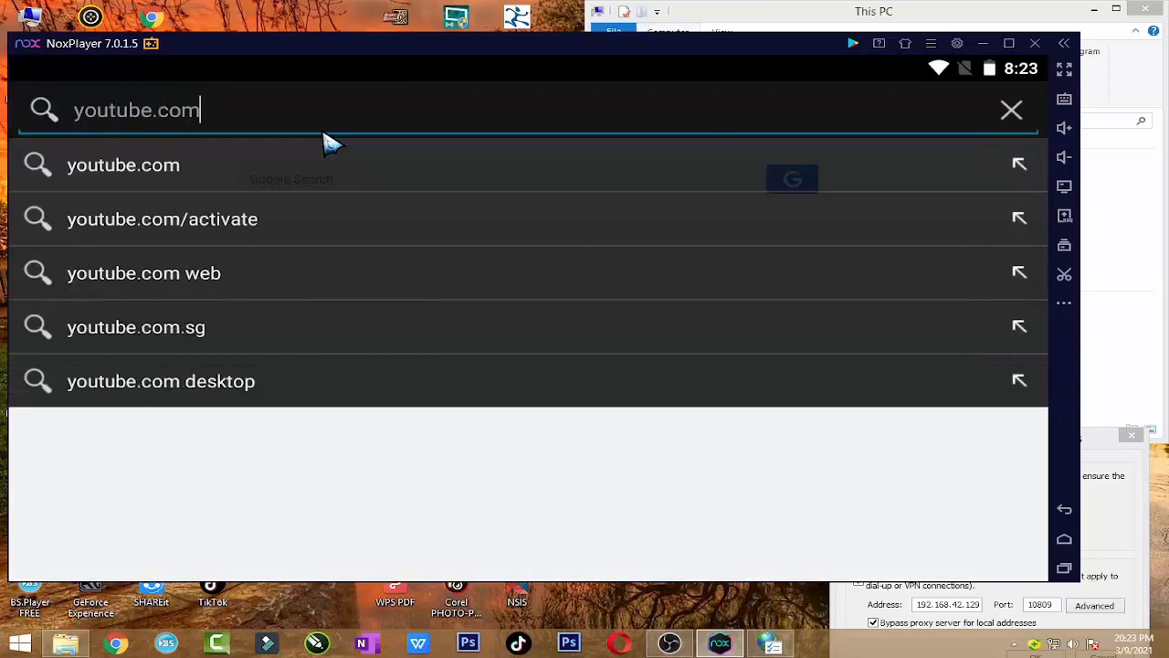
key(Return)
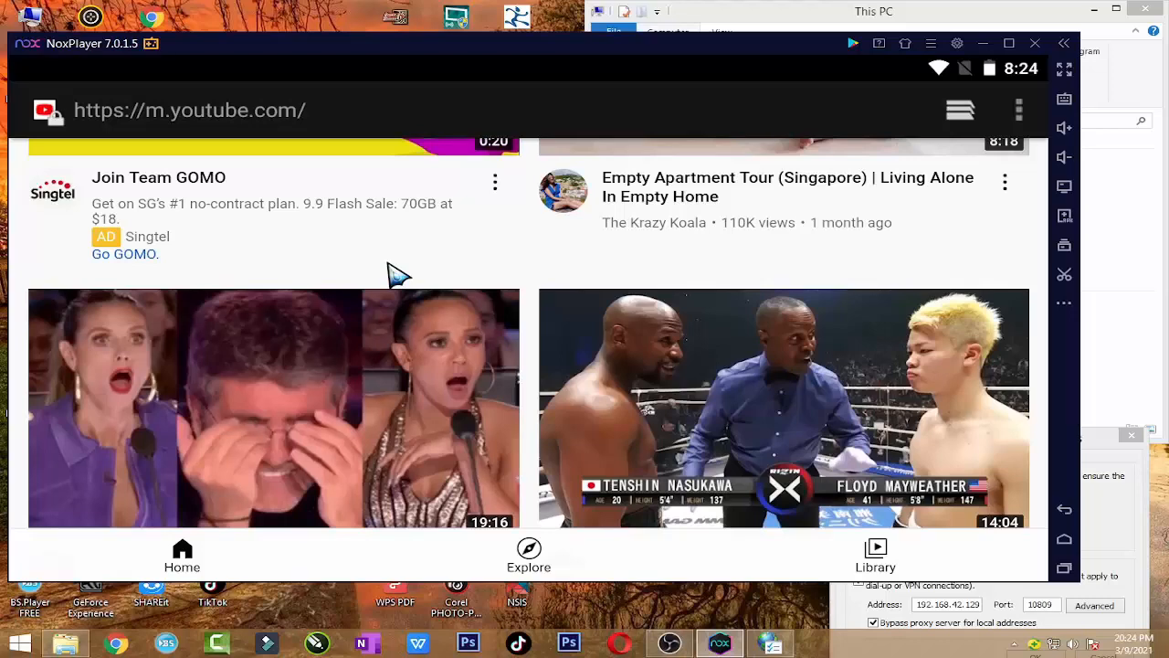
- Browse the YouTube home feed to check that videos and thumbnails load
scroll(475, 290, up, 1)
scroll(471, 290, down, 3)
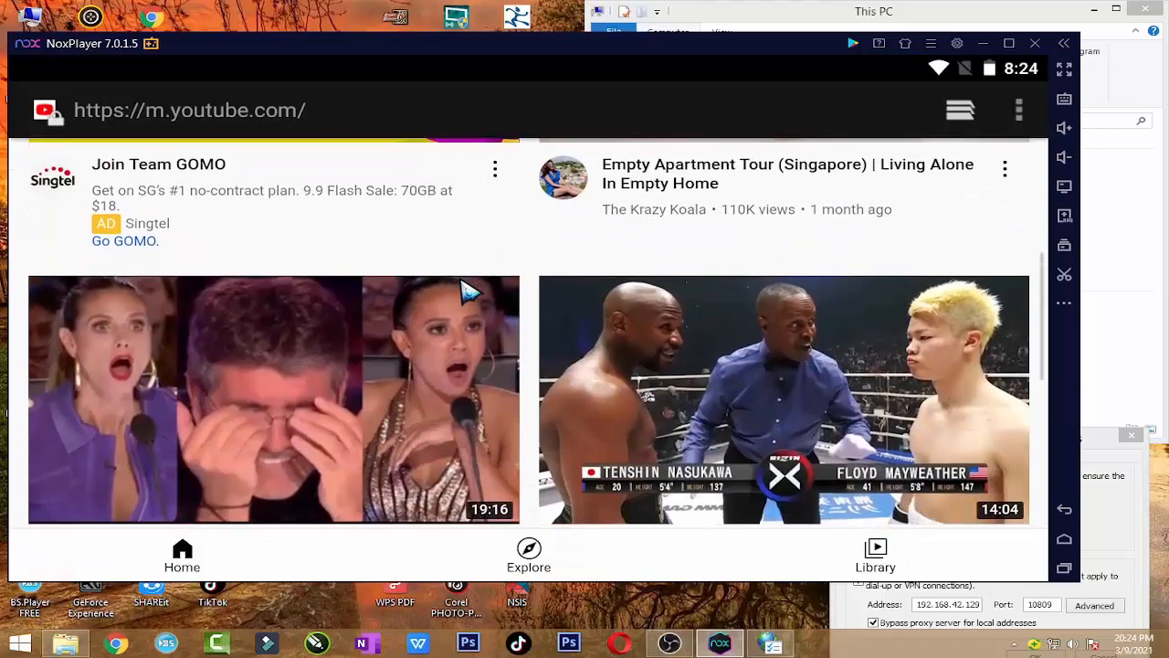
scroll(470, 291, down, 8)
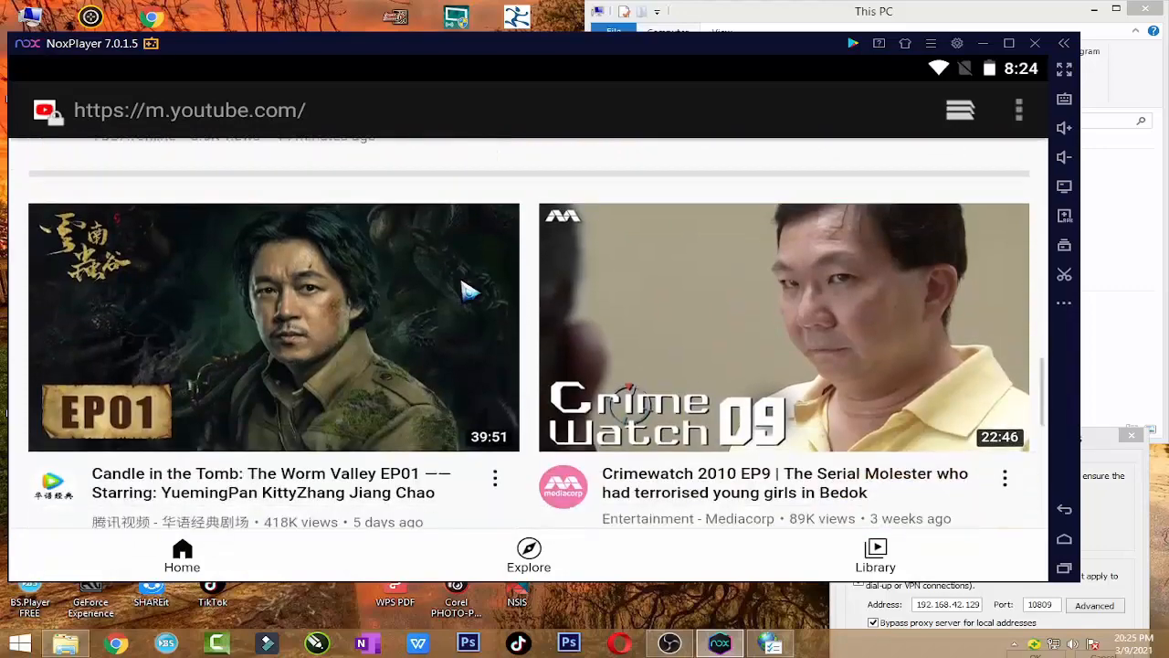
scroll(471, 290, down, 1)
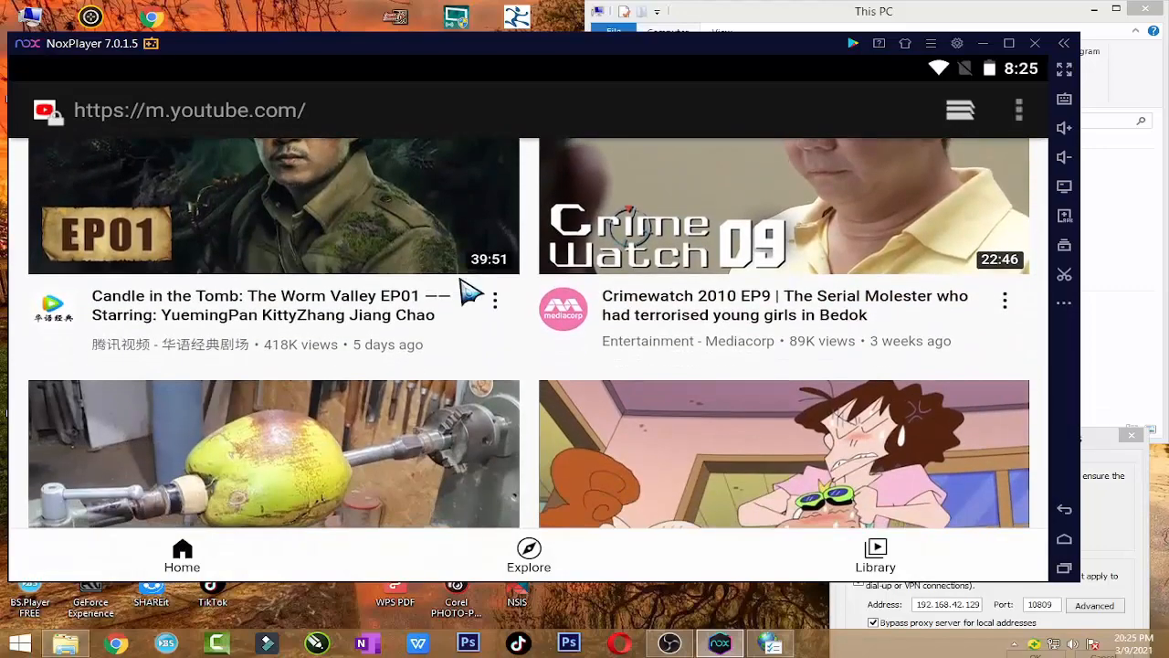
scroll(470, 291, down, 6)
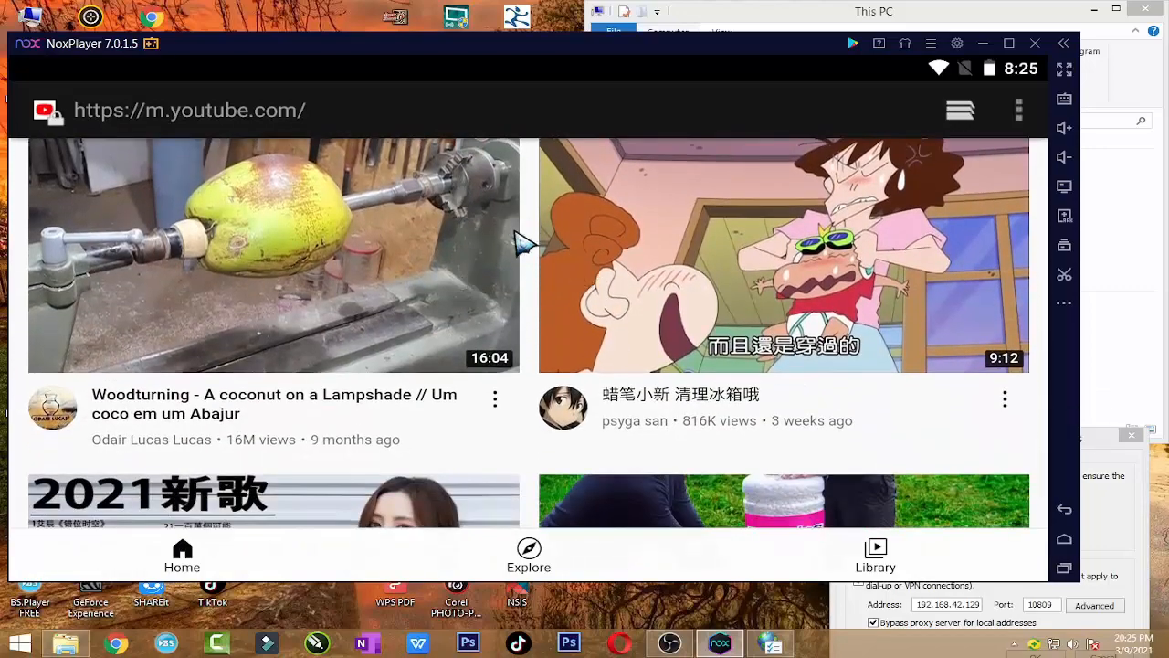
scroll(518, 240, down, 10)
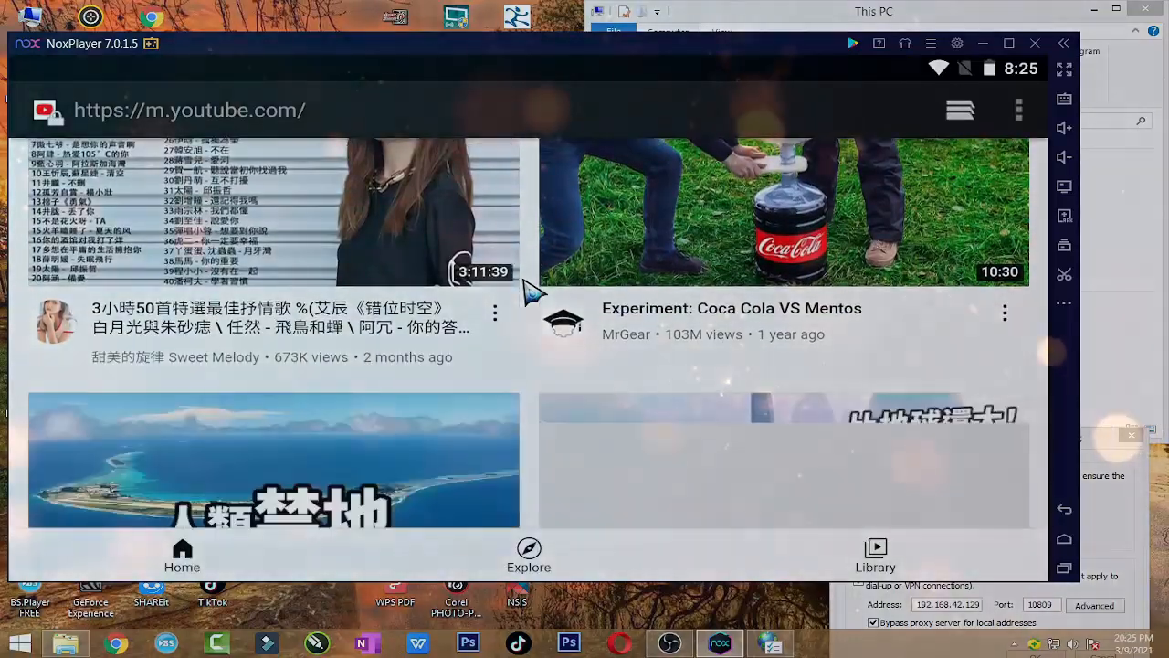